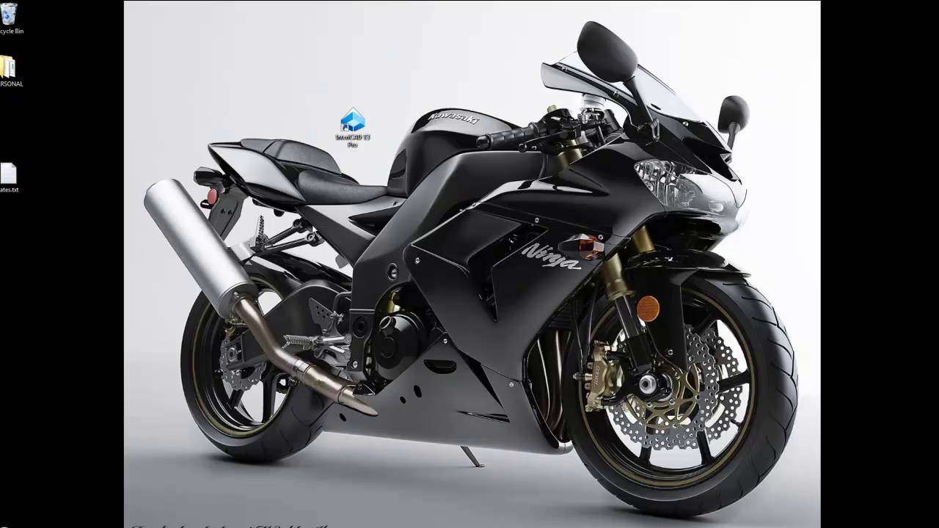
- Launch InteriCAD T3 Pro from the desktop and dismiss the Director Player file-in-use error
{"action": "left_click", "coordinate": [352, 121]}
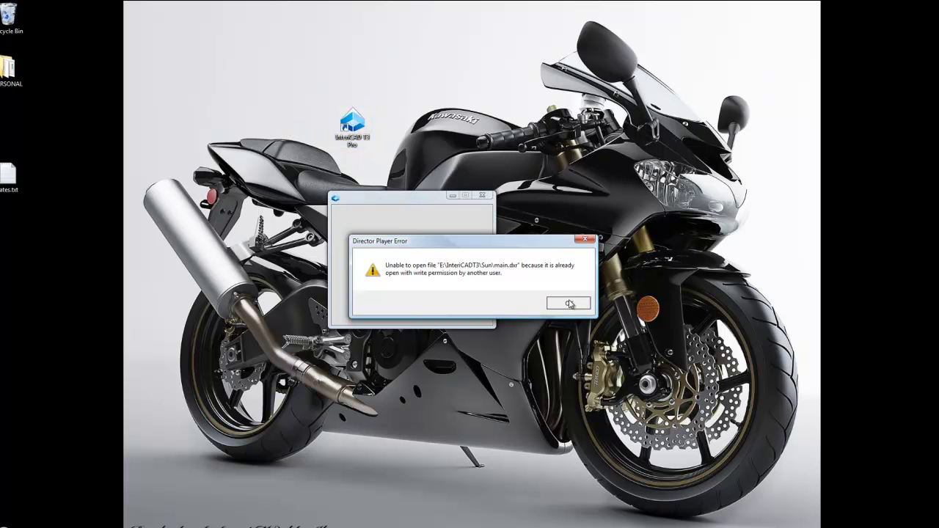
{"action": "left_click", "coordinate": [570, 305]}
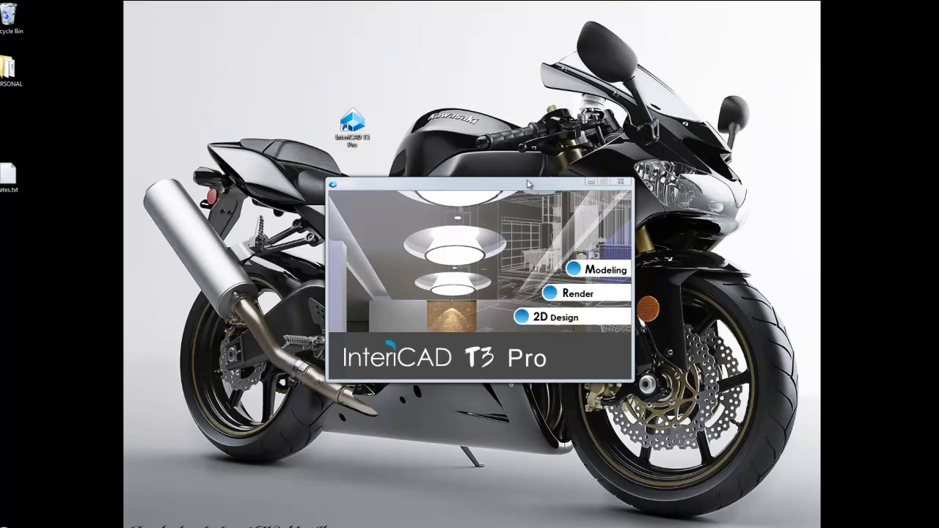
- Start a blank Modeling drawing and bring the floorplan.jpg reference image back into view
{"action": "left_click", "coordinate": [614, 278]}
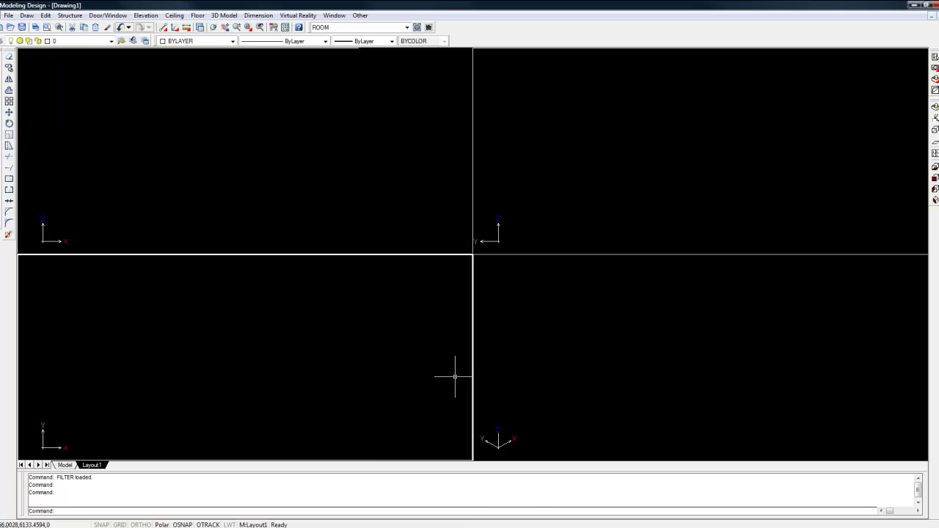
{"action": "left_click", "coordinate": [433, 527]}
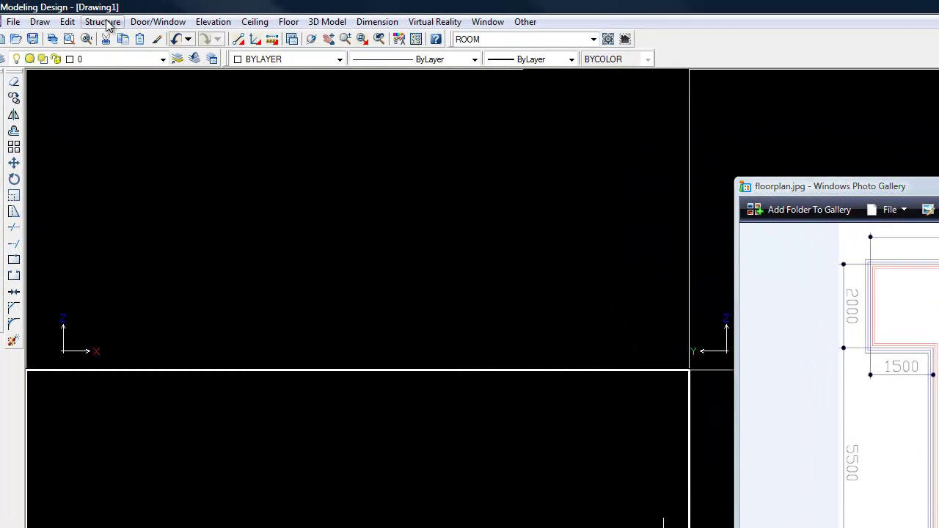
- Start the New Wall tool with a 2800 wall height and right-side alignment
{"action": "left_click", "coordinate": [73, 15]}
{"action": "left_click", "coordinate": [130, 107]}
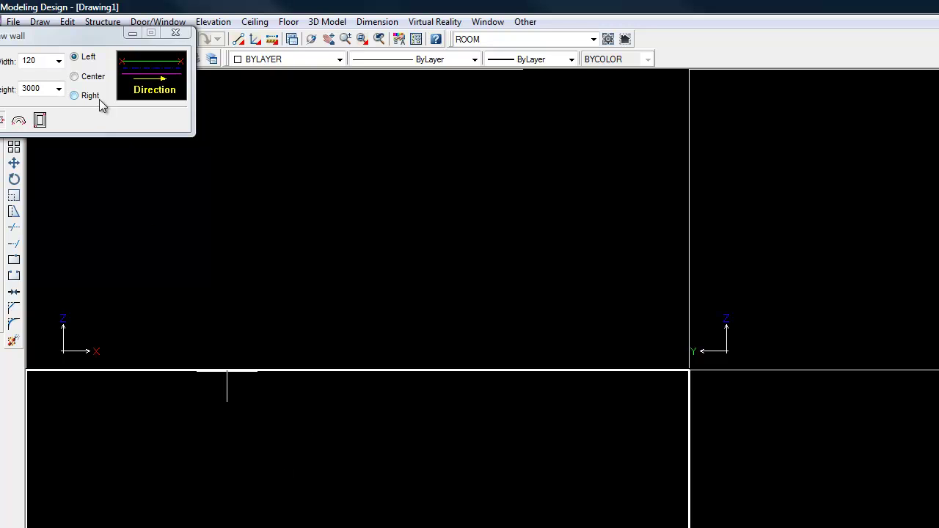
{"action": "double_click", "coordinate": [45, 89]}
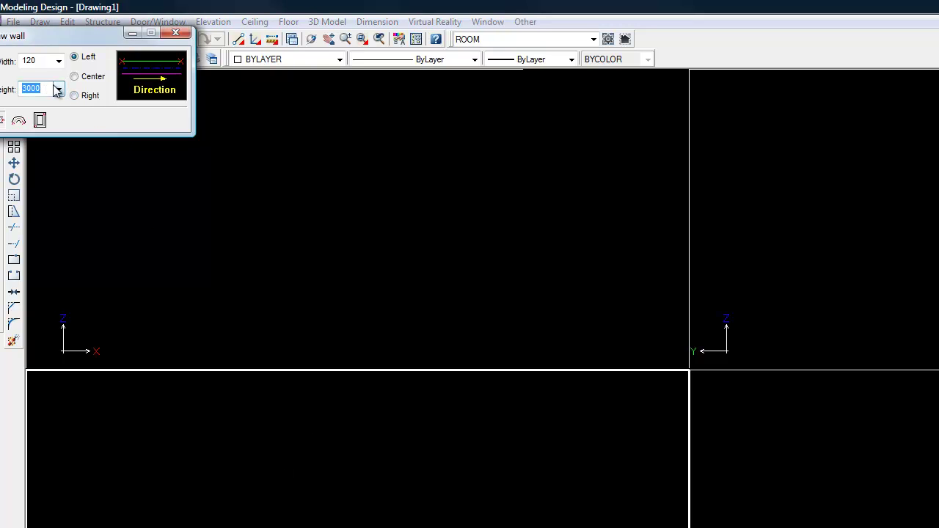
{"action": "type", "text": "2800"}
{"action": "left_click", "coordinate": [66, 70]}
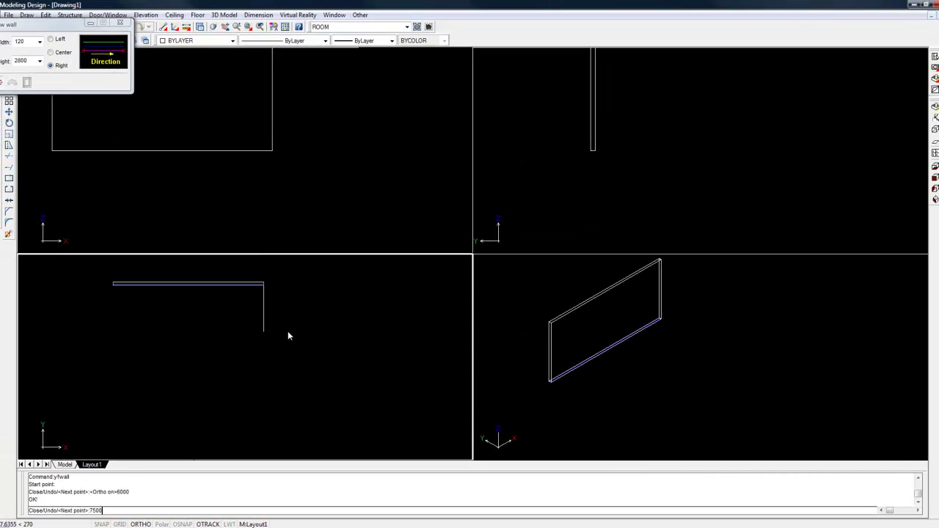
- Draw the 7500, 4500 and 5500 walls, checking the floor plan for their lengths
{"action": "key", "text": "Return"}
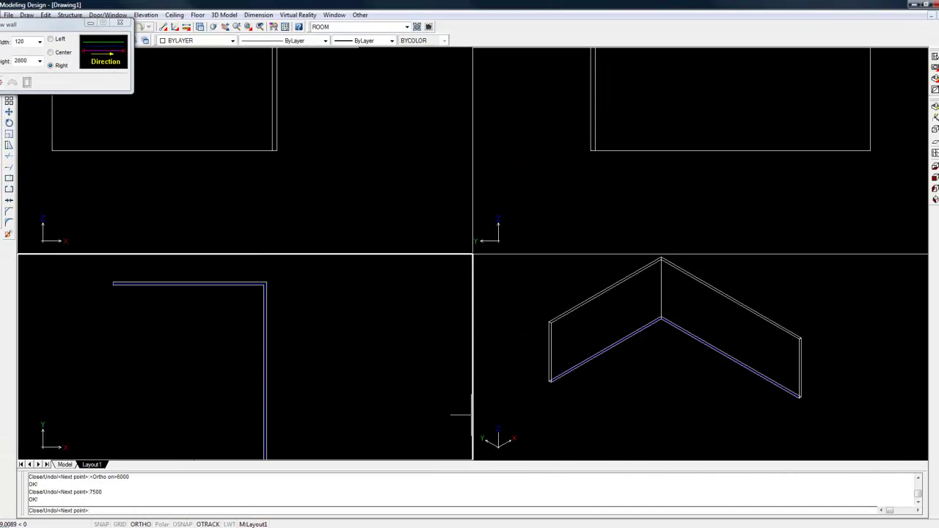
{"action": "key", "text": "alt+Tab"}
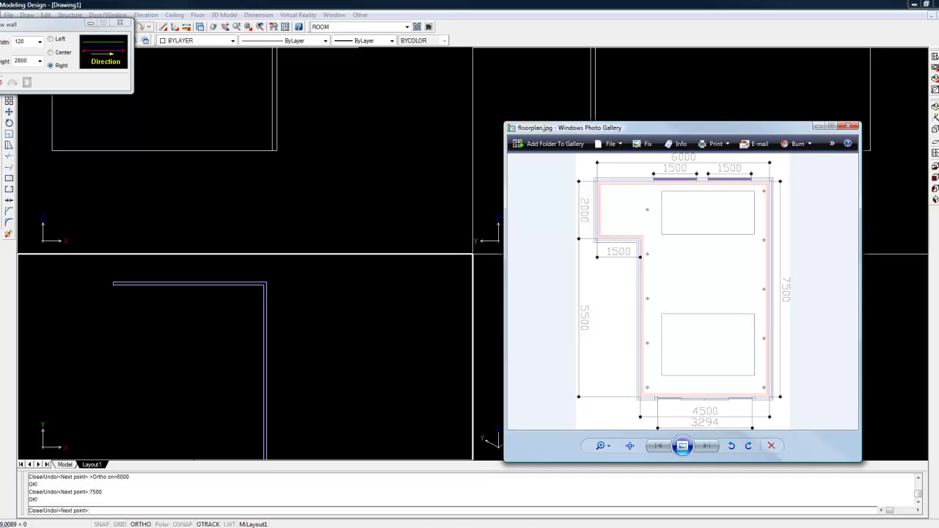
{"action": "key", "text": "alt+Tab"}
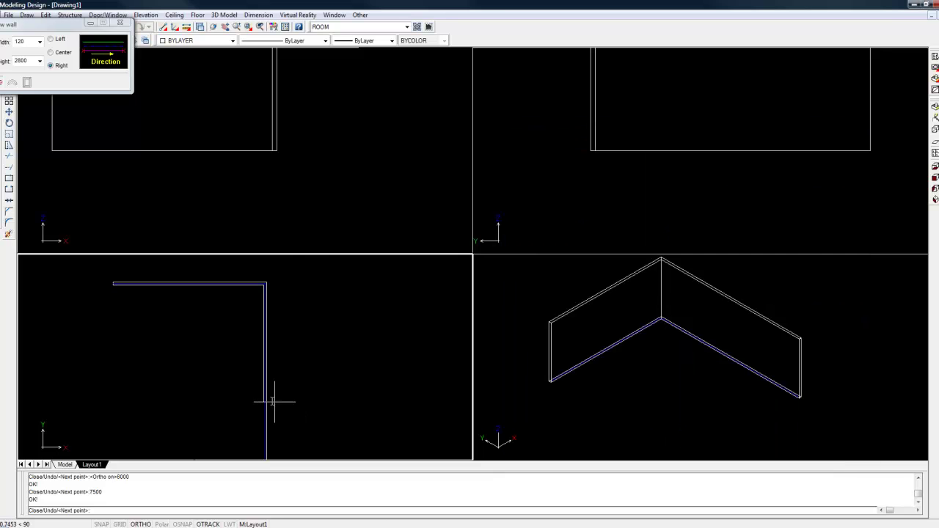
{"action": "middle_click_drag", "start_coordinate": [269, 398], "coordinate": [339, 353]}
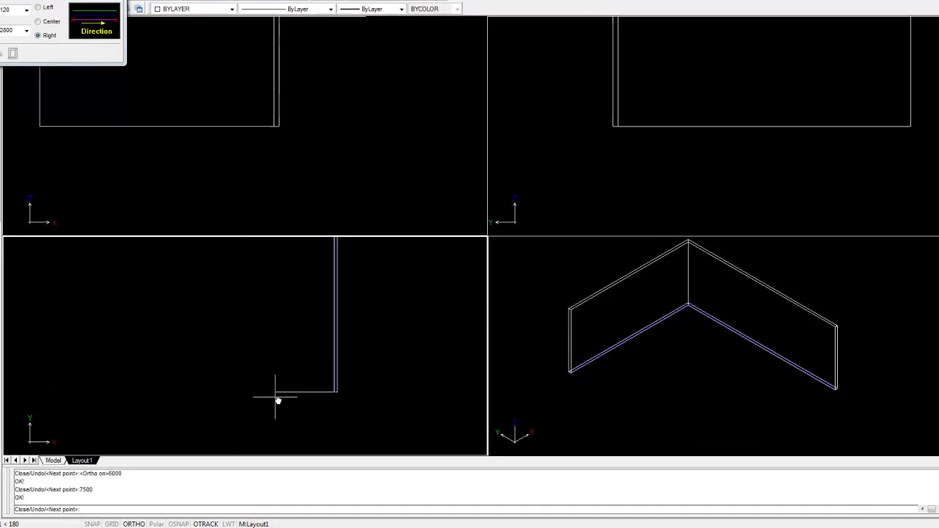
{"action": "type", "text": "4500"}
{"action": "key", "text": "Return"}
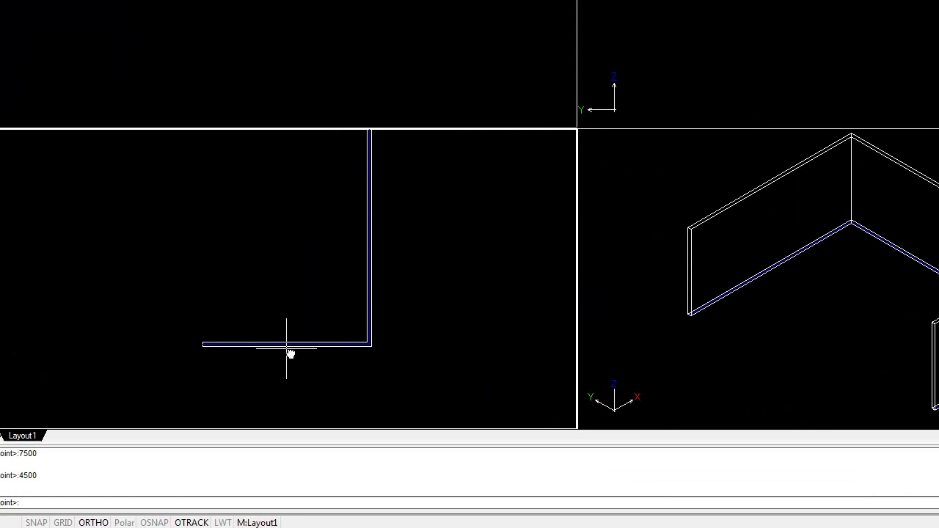
{"action": "type", "text": "5500"}
{"action": "key", "text": "Return"}
- Add the 1500 wall, close the outline back to its start, and dismiss the wall settings
{"action": "middle_click_drag", "start_coordinate": [241, 189], "coordinate": [260, 287]}
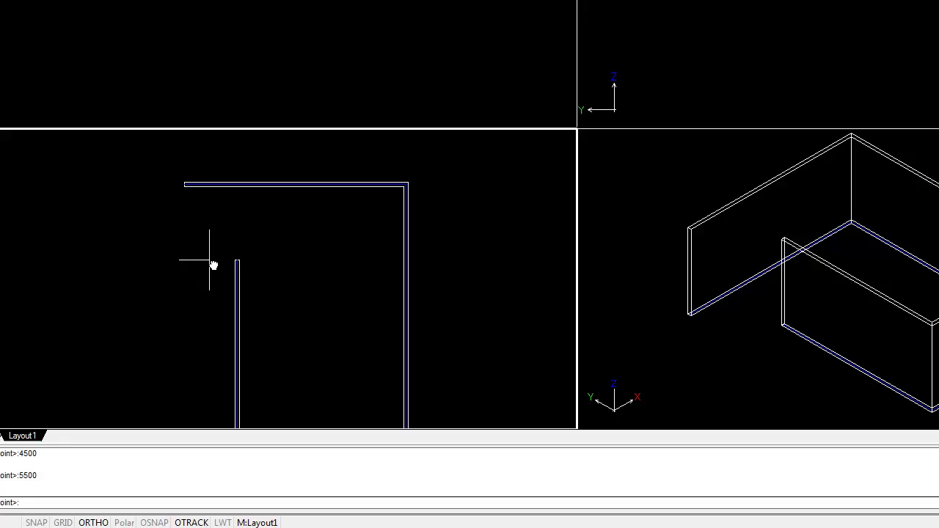
{"action": "type", "text": "1500"}
{"action": "key", "text": "Return"}
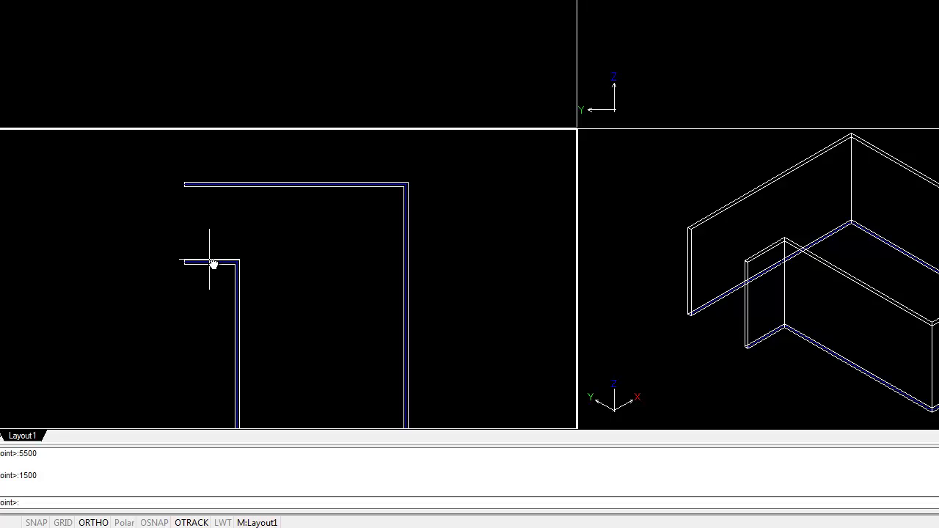
{"action": "type", "text": "c"}
{"action": "key", "text": "Return"}
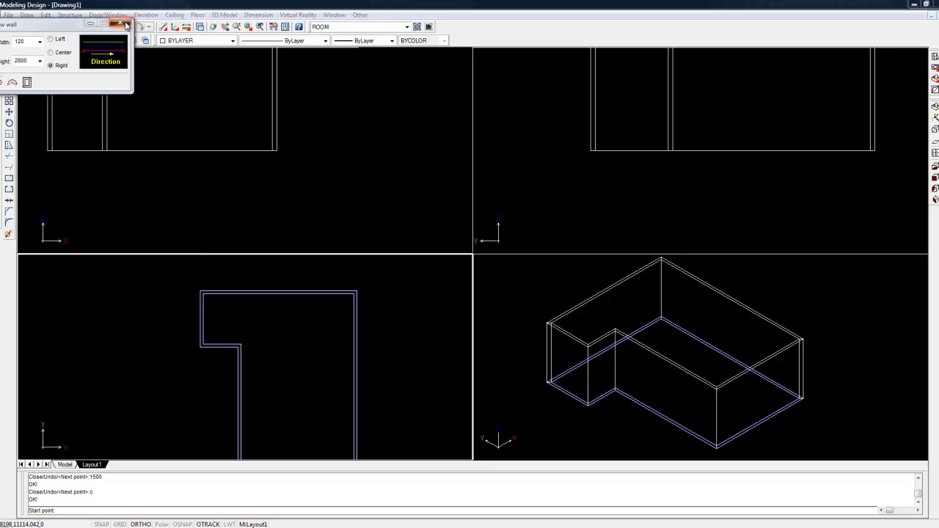
{"action": "left_click", "coordinate": [120, 22]}
{"action": "middle_click_drag", "start_coordinate": [375, 347], "coordinate": [405, 333]}
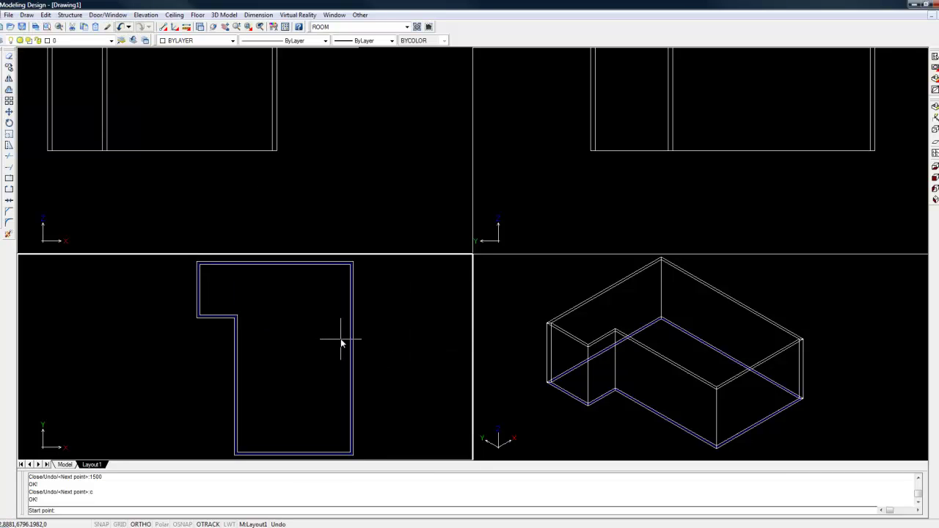
- Create the room perimeter with Structure > Perimeter by picking a point inside the L-shaped walls
{"action": "key", "text": "Escape"}
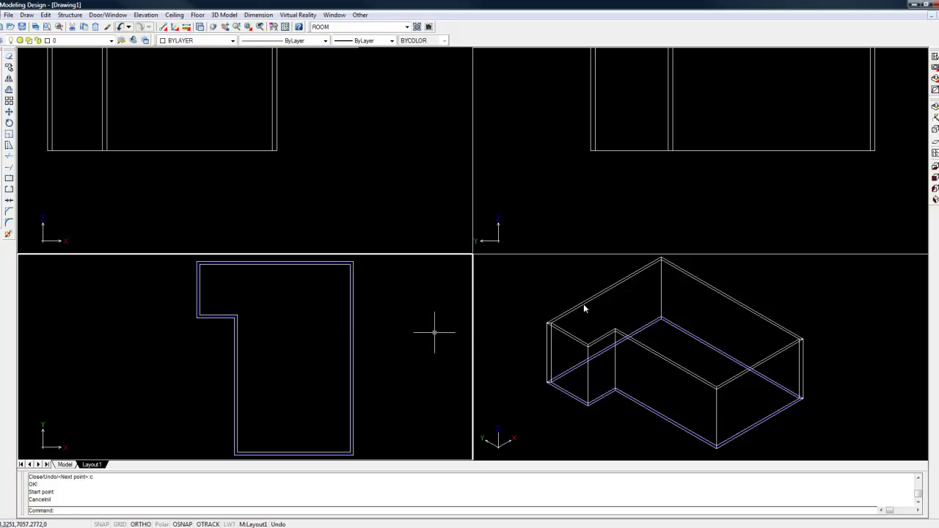
{"action": "left_click", "coordinate": [70, 14]}
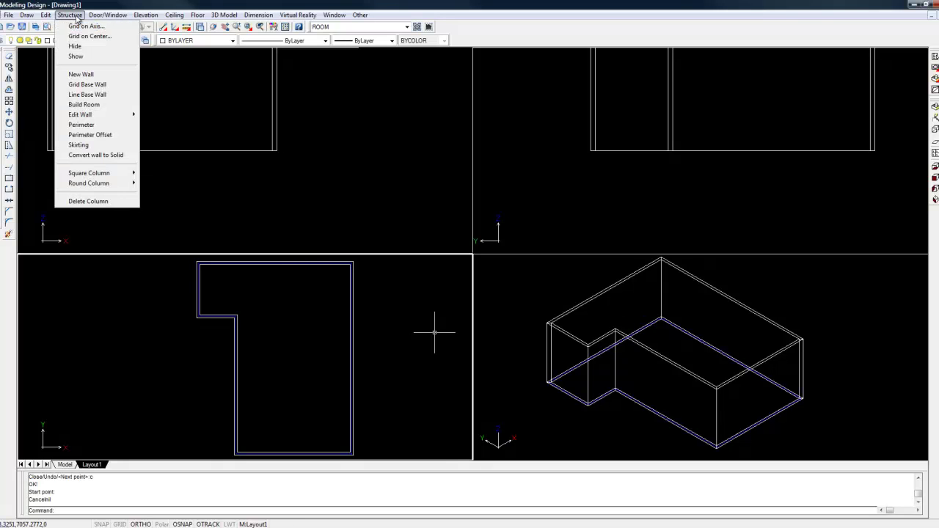
{"action": "left_click", "coordinate": [85, 125]}
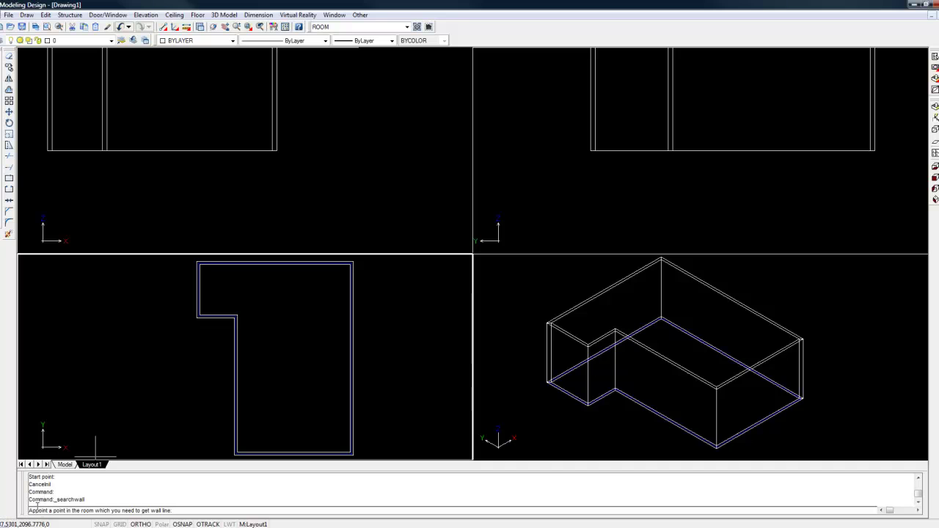
{"action": "left_click", "coordinate": [312, 331]}
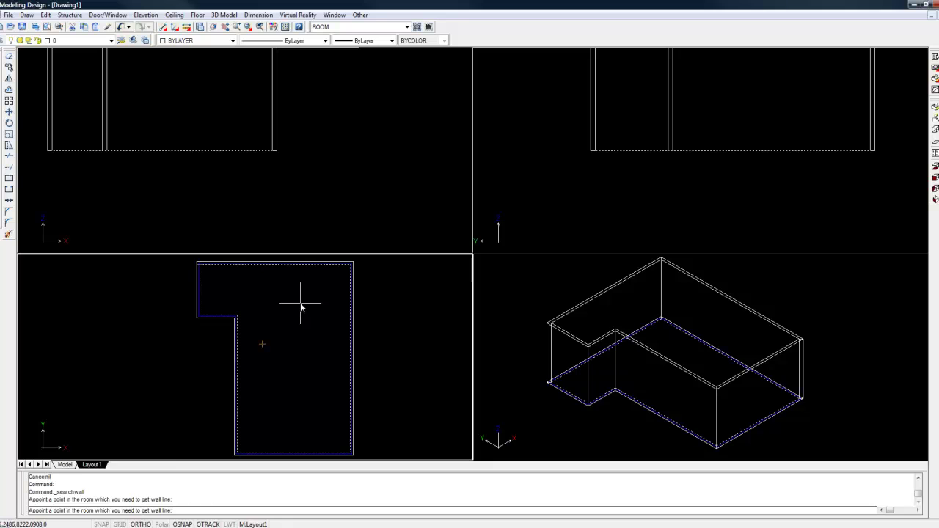
{"action": "key", "text": "Return"}
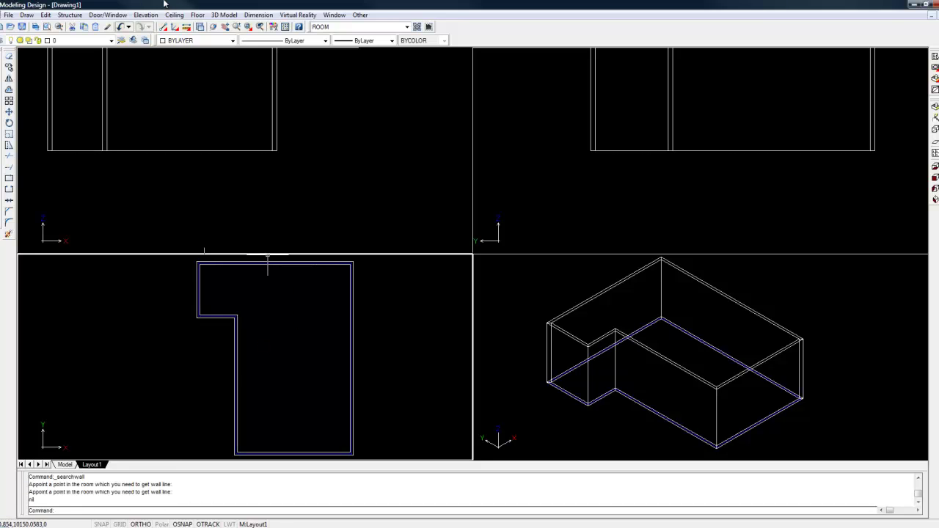
- Create a floor from the room perimeter with thickness -20 and no surface pattern
{"action": "left_click", "coordinate": [198, 15]}
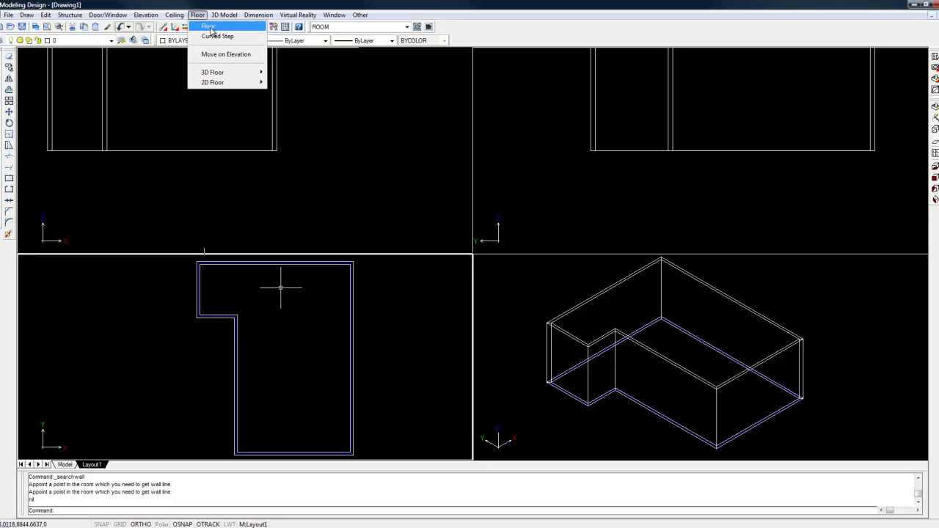
{"action": "left_click", "coordinate": [212, 28]}
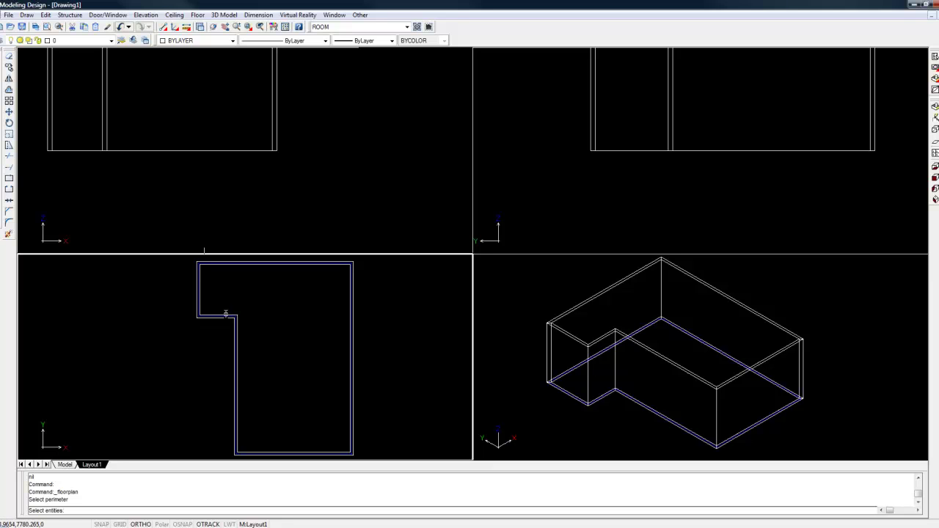
{"action": "left_click", "coordinate": [226, 315]}
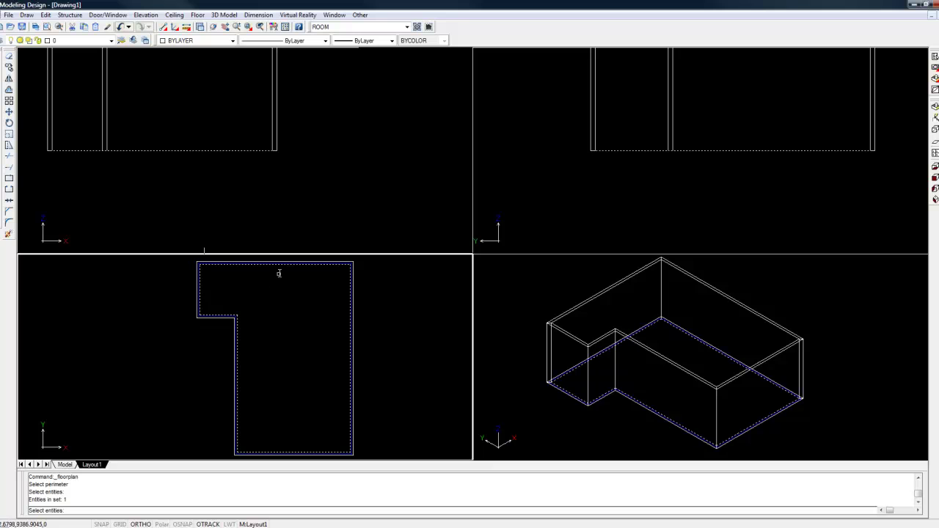
{"action": "key", "text": "Return"}
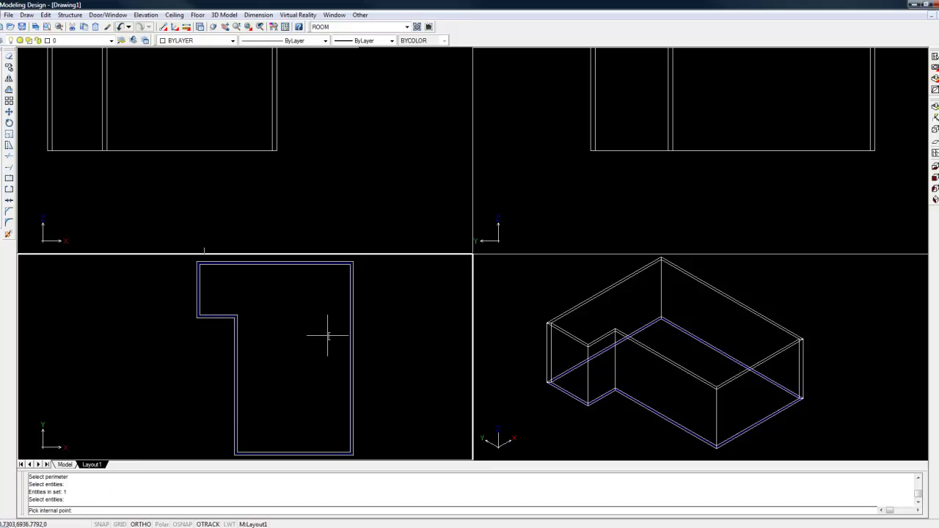
{"action": "left_click", "coordinate": [287, 312]}
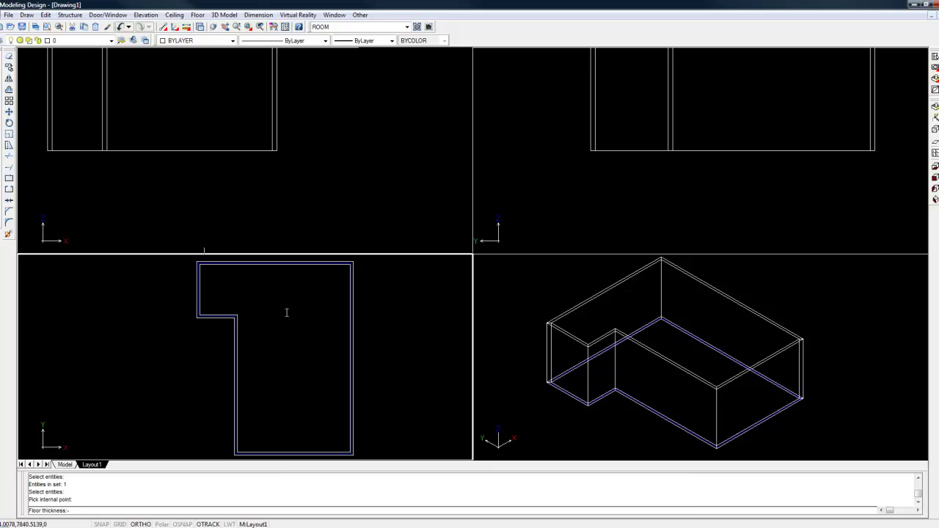
{"action": "type", "text": "-20"}
{"action": "key", "text": "Return"}
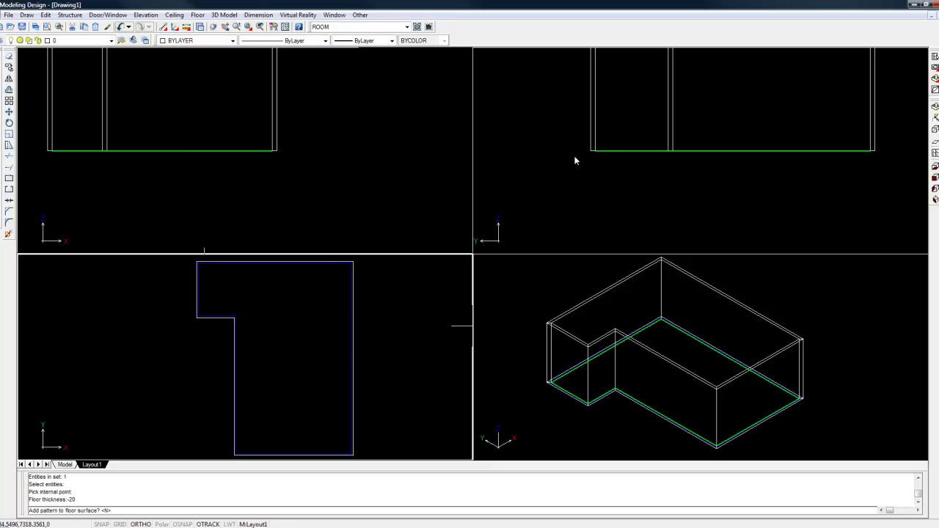
{"action": "key", "text": "Return"}
- Zoom the side elevation and pan the 3D view to frame the room model
{"action": "left_click", "coordinate": [619, 162]}
{"action": "scroll", "coordinate": [610, 143], "scroll_direction": "up", "scroll_amount": 5}
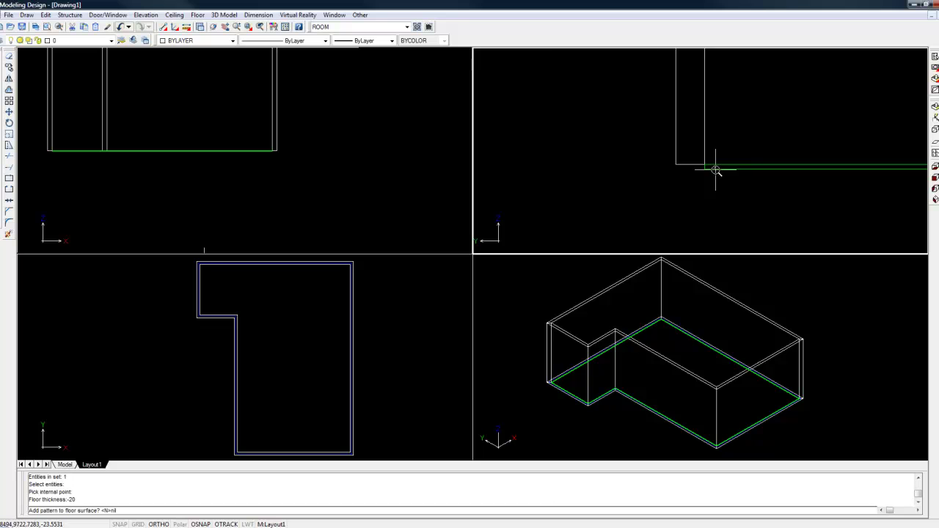
{"action": "scroll", "coordinate": [716, 170], "scroll_direction": "up", "scroll_amount": 5}
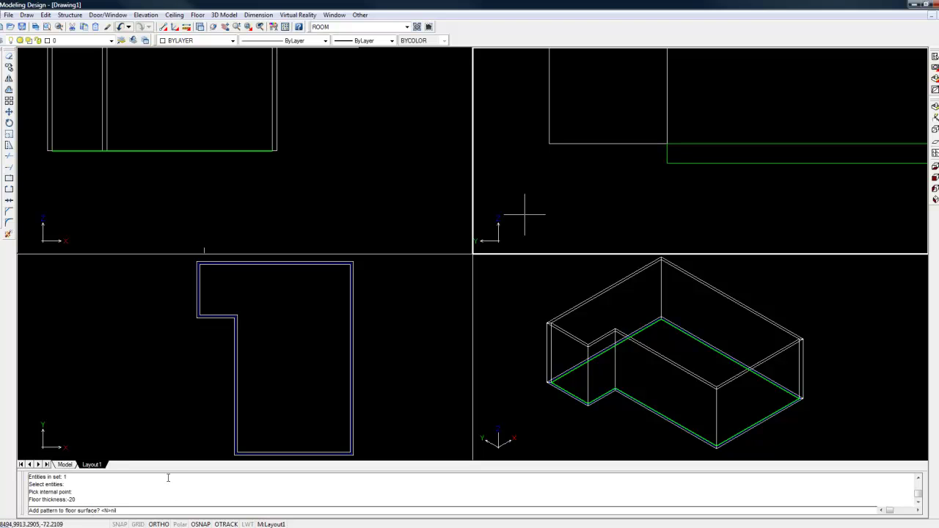
{"action": "left_click", "coordinate": [711, 372]}
{"action": "middle_click_drag", "start_coordinate": [711, 371], "coordinate": [662, 356]}
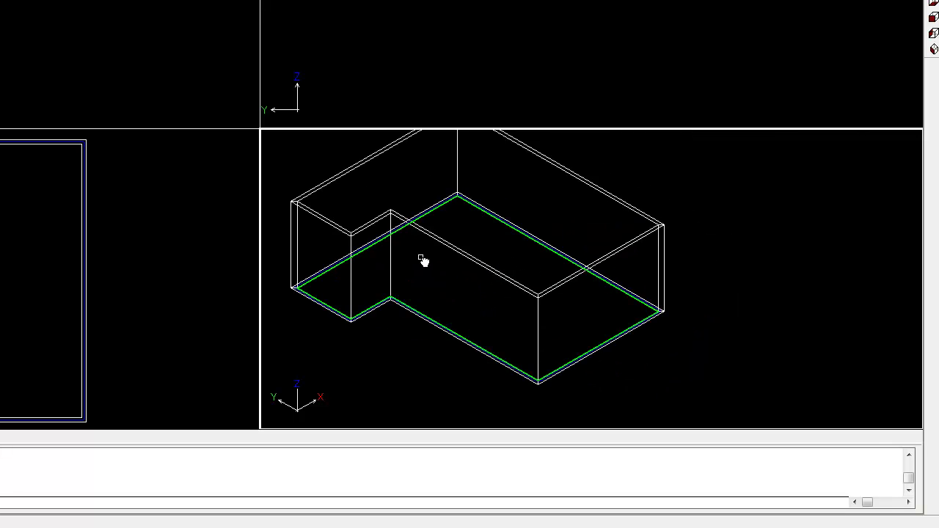
{"action": "middle_click_drag", "start_coordinate": [423, 261], "coordinate": [497, 315]}
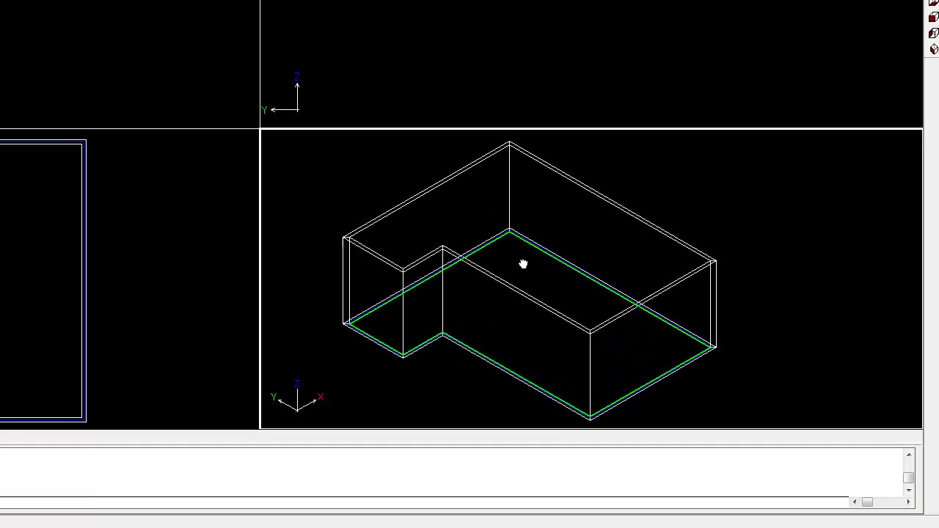
{"action": "middle_click_drag", "start_coordinate": [523, 264], "coordinate": [520, 269]}
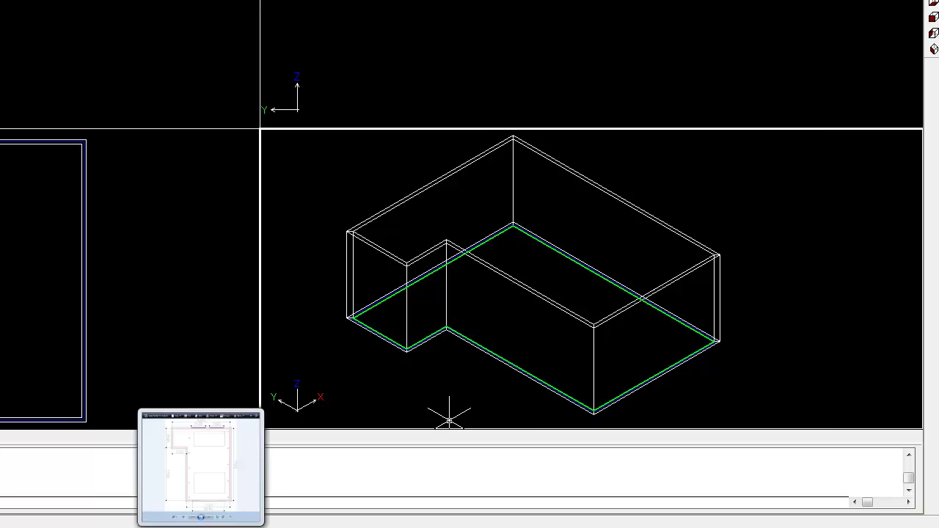
{"action": "left_click", "coordinate": [201, 523]}
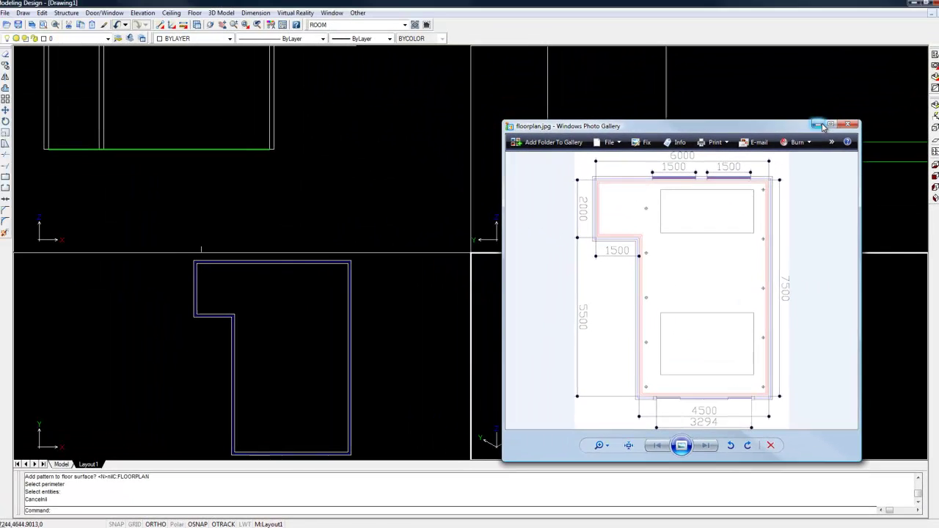
{"action": "key", "text": "alt+Tab"}
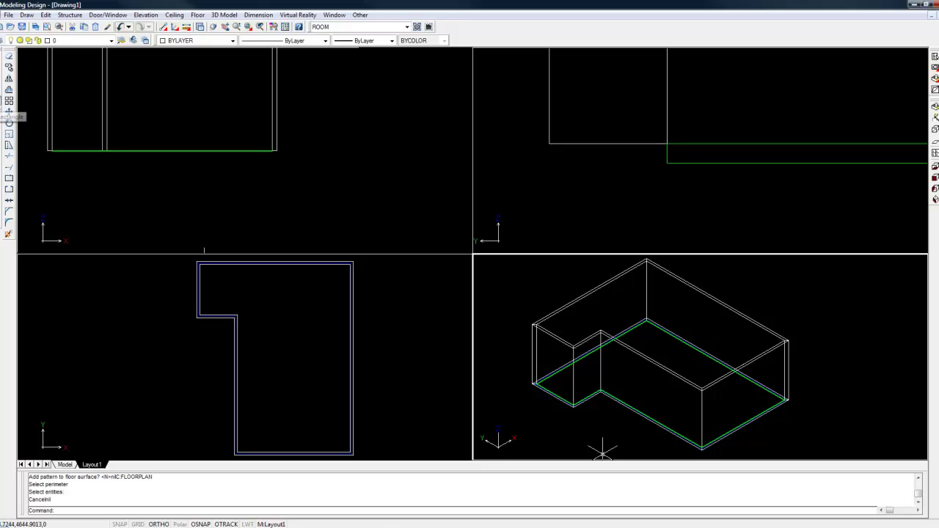
- Draw an upper and a lower rectangle inside the room plan for the ceiling openings
{"action": "left_click", "coordinate": [9, 118]}
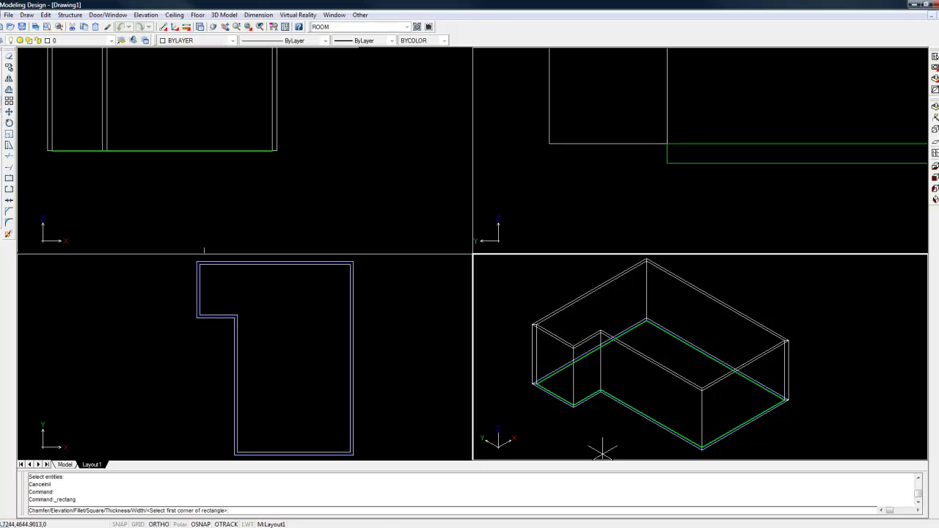
{"action": "left_click", "coordinate": [26, 14]}
{"action": "left_click", "coordinate": [56, 119]}
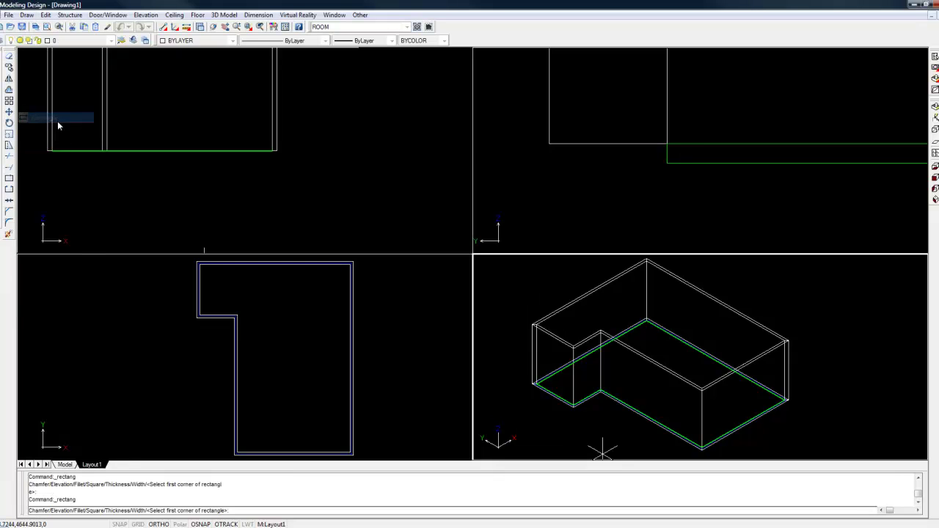
{"action": "left_click", "coordinate": [335, 291]}
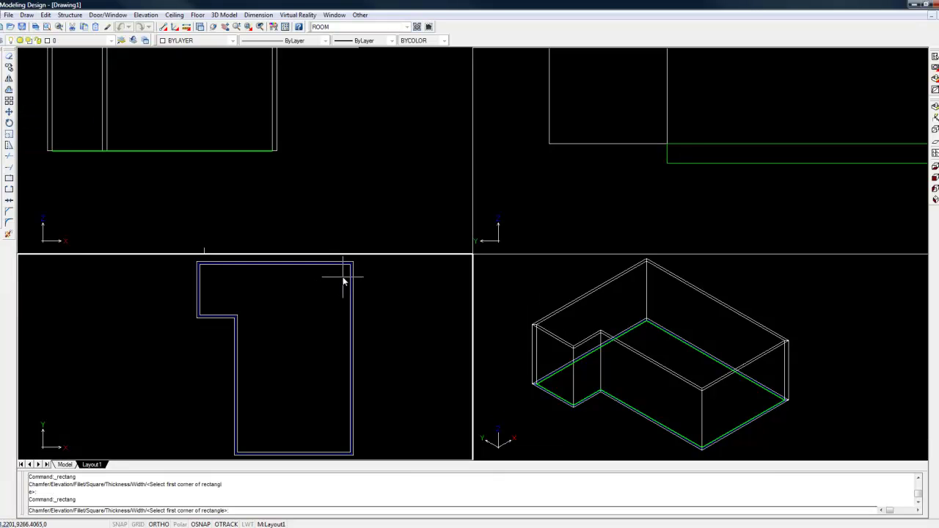
{"action": "left_click", "coordinate": [341, 276]}
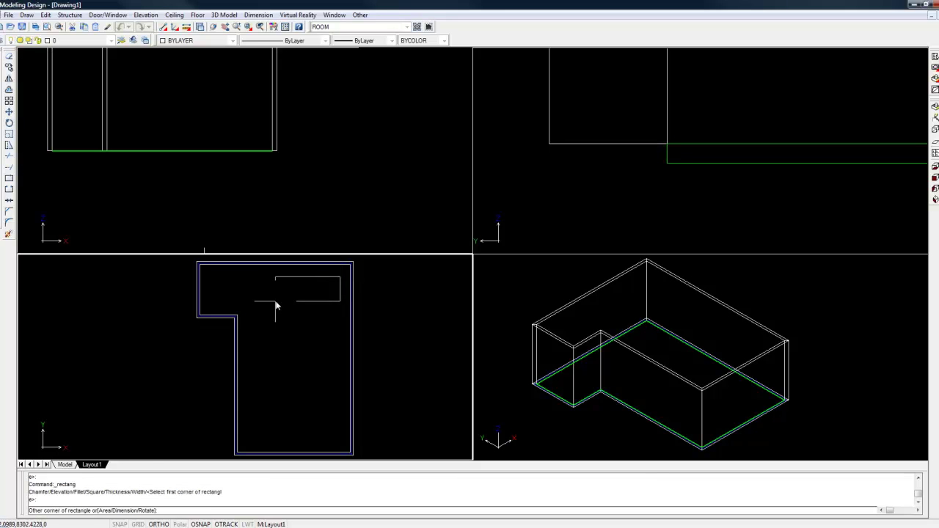
{"action": "left_click", "coordinate": [259, 312]}
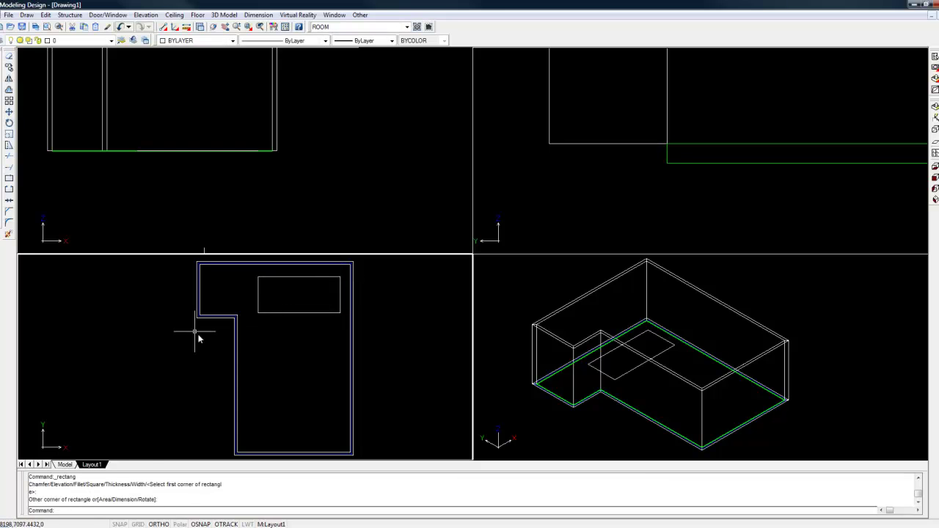
{"action": "key", "text": "Return"}
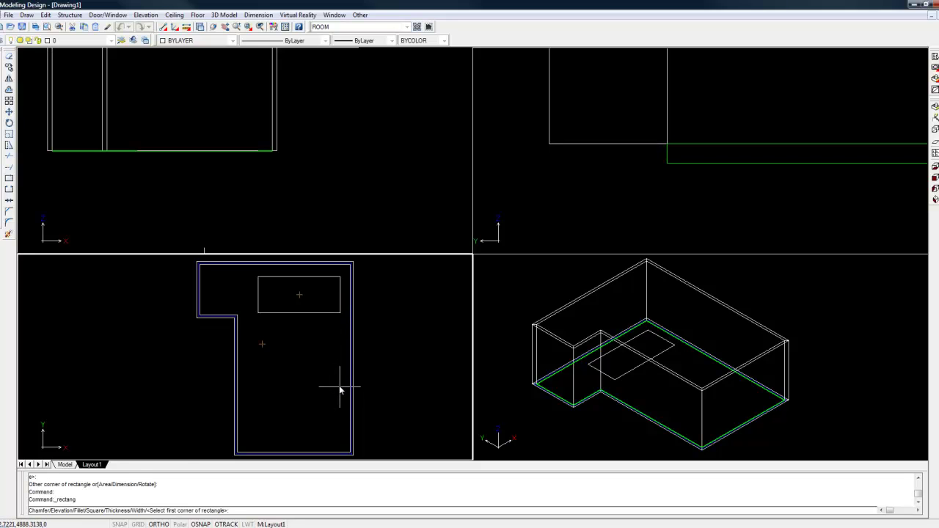
{"action": "left_click", "coordinate": [339, 386]}
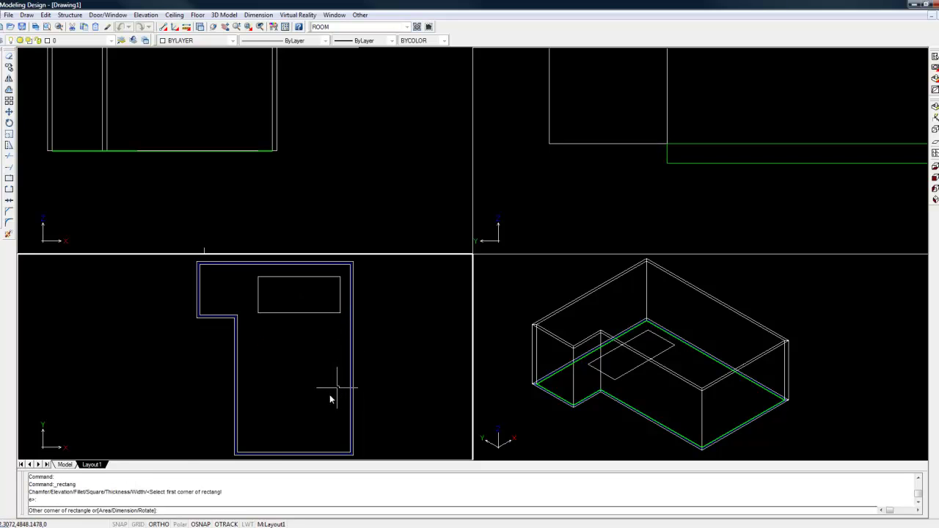
{"action": "left_click", "coordinate": [259, 441]}
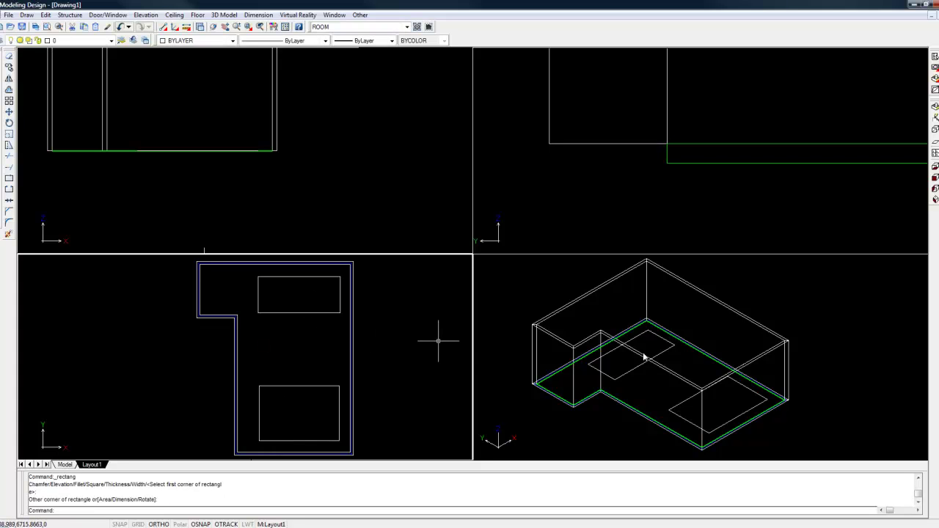
{"action": "left_click", "coordinate": [689, 389]}
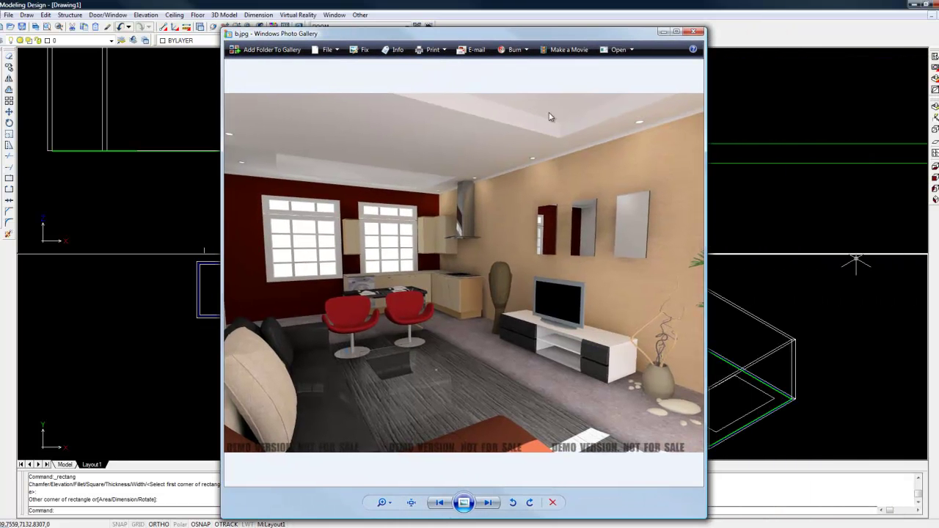
{"action": "key", "text": "Right"}
{"action": "key", "text": "Right"}
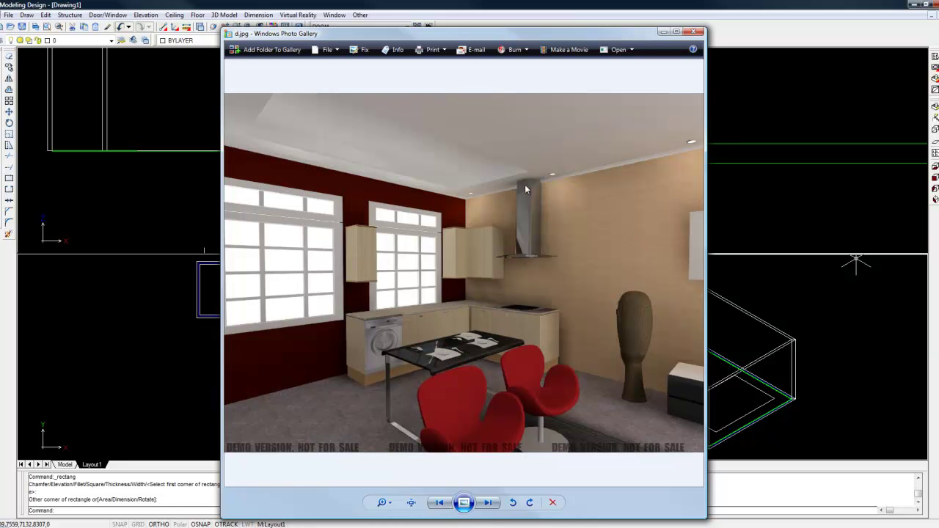
{"action": "key", "text": "Right"}
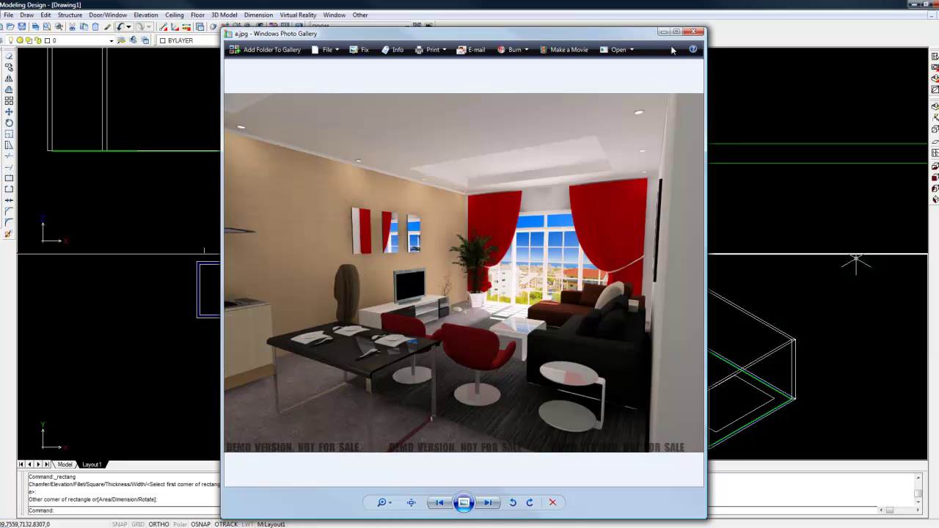
{"action": "left_click", "coordinate": [693, 31]}
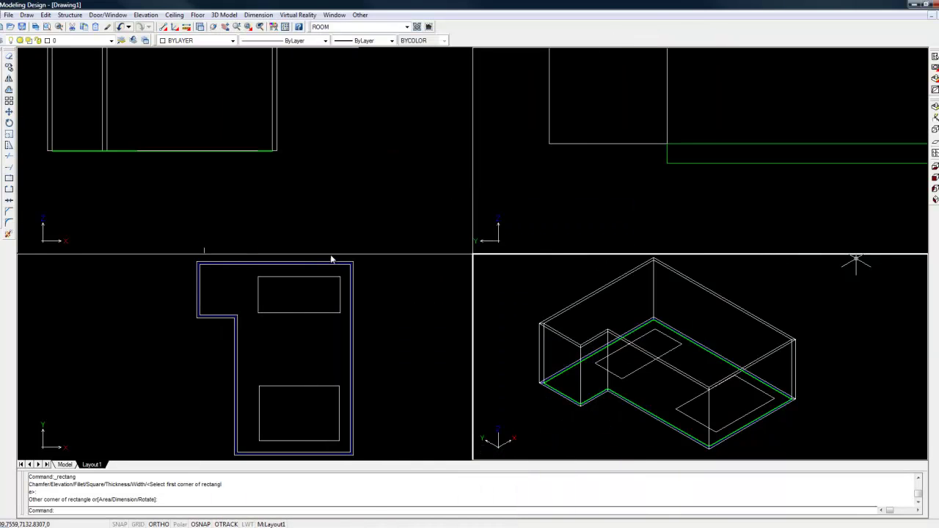
- Configure a Normal Layered Ceiling with Distance A 2800, Distance B 200 and a BalkHead edge
{"action": "left_click", "coordinate": [178, 16]}
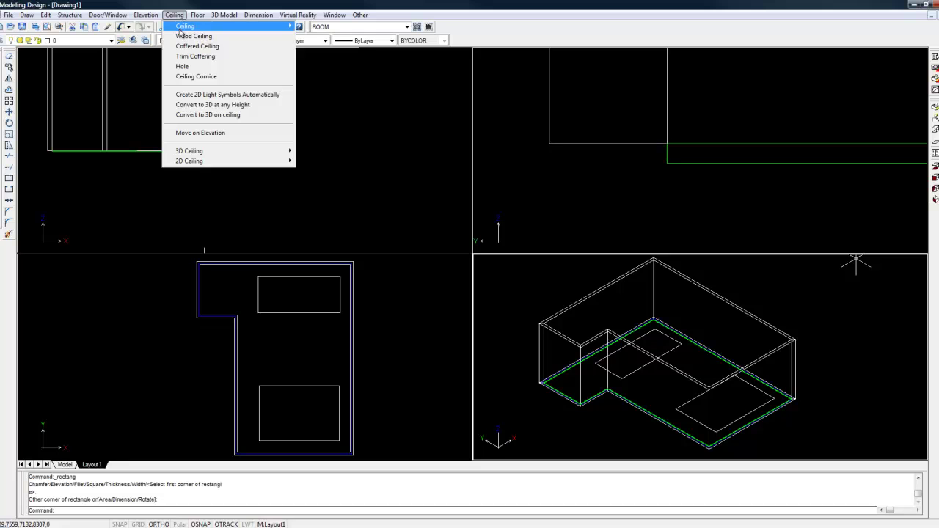
{"action": "mouse_move", "coordinate": [180, 31]}
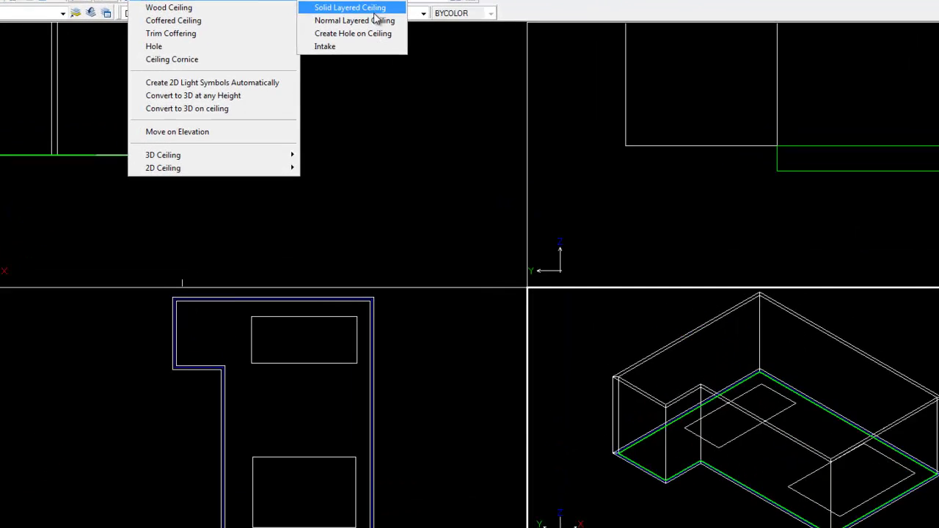
{"action": "left_click", "coordinate": [344, 47]}
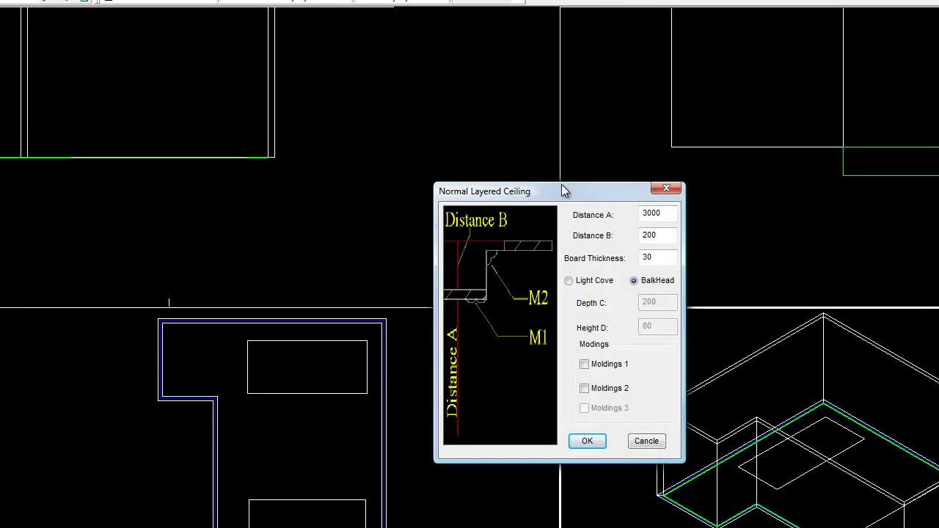
{"action": "left_click_drag", "start_coordinate": [562, 184], "coordinate": [476, 126]}
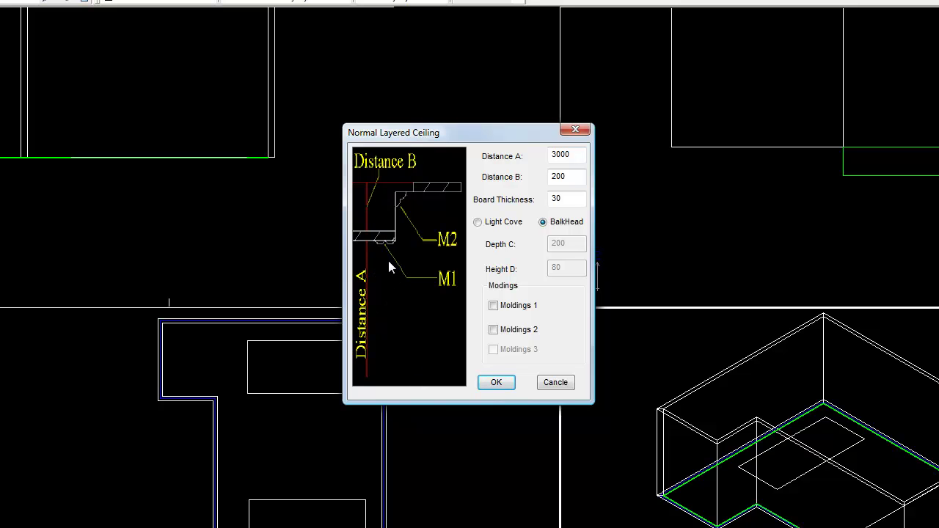
{"action": "double_click", "coordinate": [566, 153]}
{"action": "type", "text": "2800"}
{"action": "left_click_drag", "start_coordinate": [567, 177], "coordinate": [541, 177]}
{"action": "left_click", "coordinate": [490, 224]}
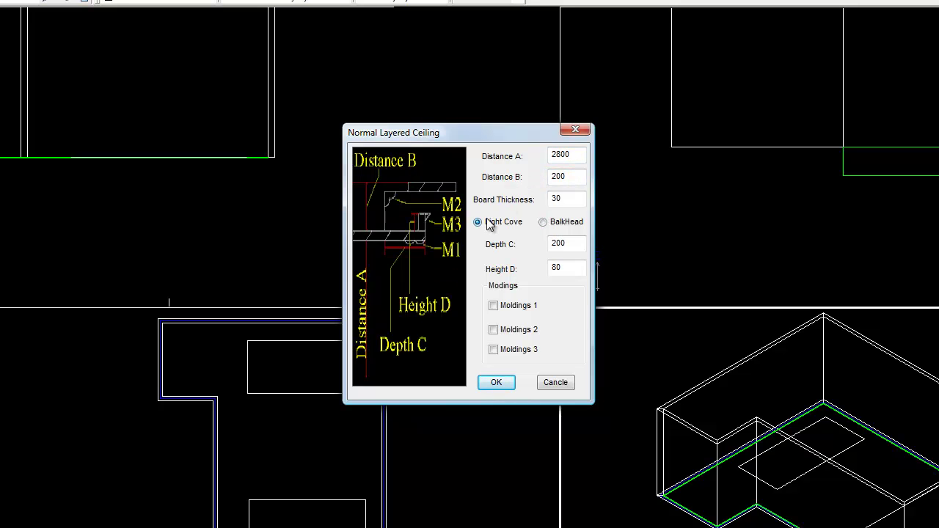
{"action": "left_click", "coordinate": [577, 222]}
{"action": "left_click", "coordinate": [496, 382]}
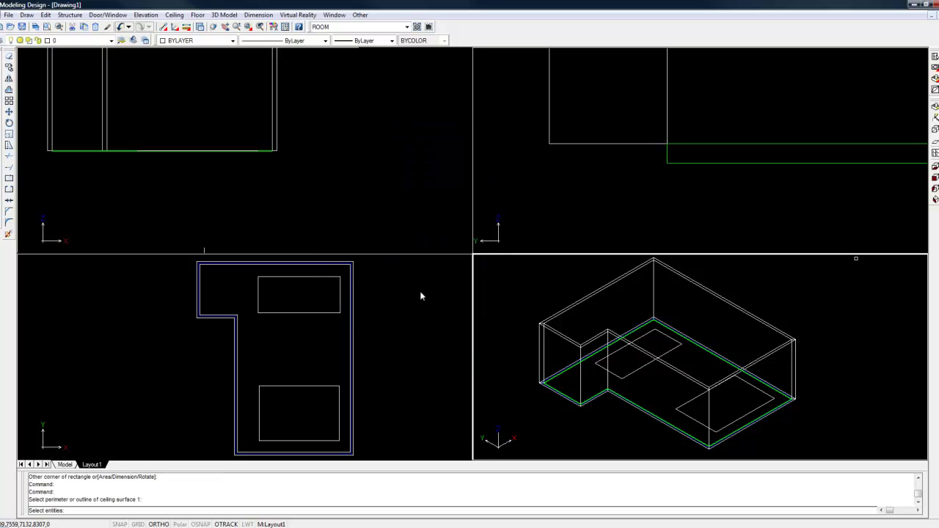
- Pick the room's outer outline as the ceiling boundary and both rectangles as openings
{"action": "left_click", "coordinate": [301, 292]}
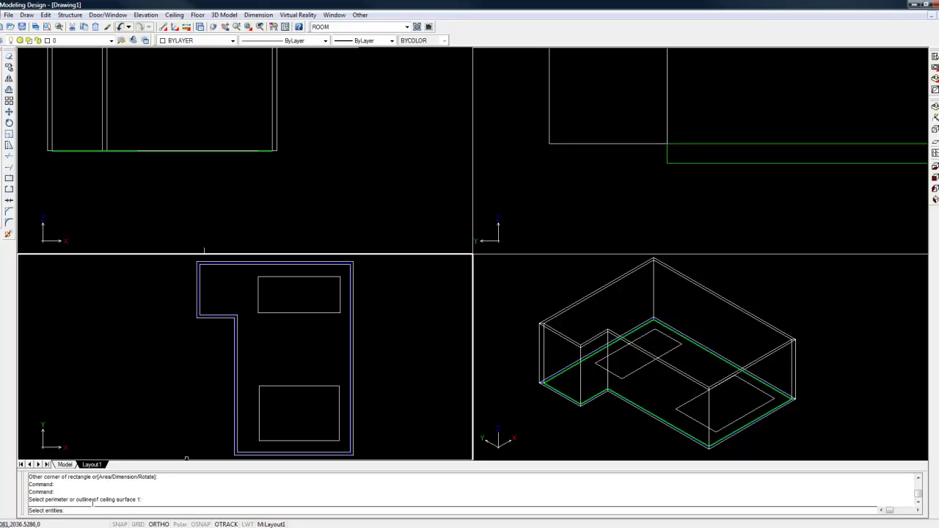
{"action": "left_click", "coordinate": [306, 265]}
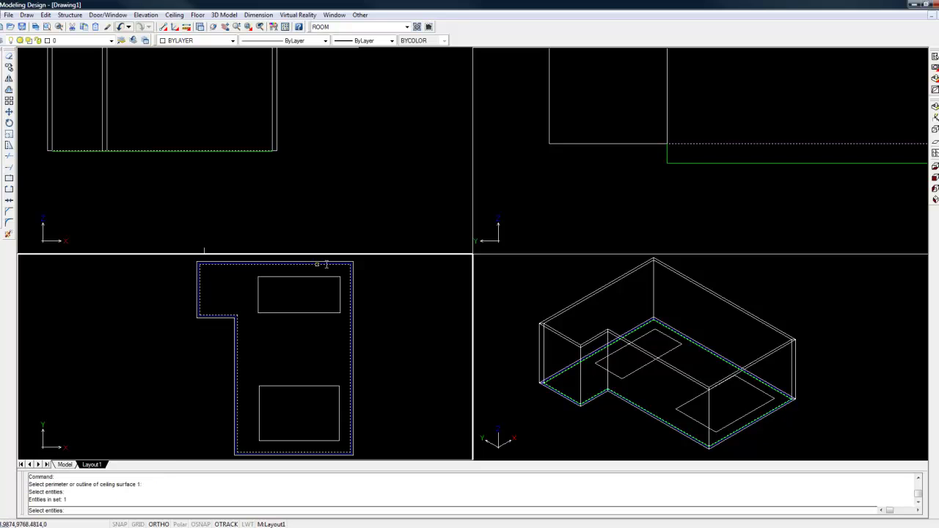
{"action": "key", "text": "Return"}
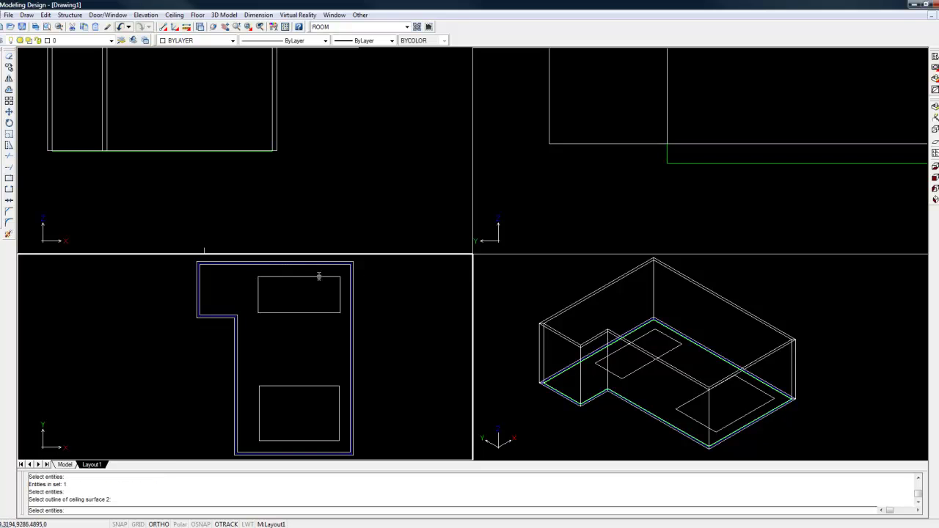
{"action": "left_click", "coordinate": [327, 278]}
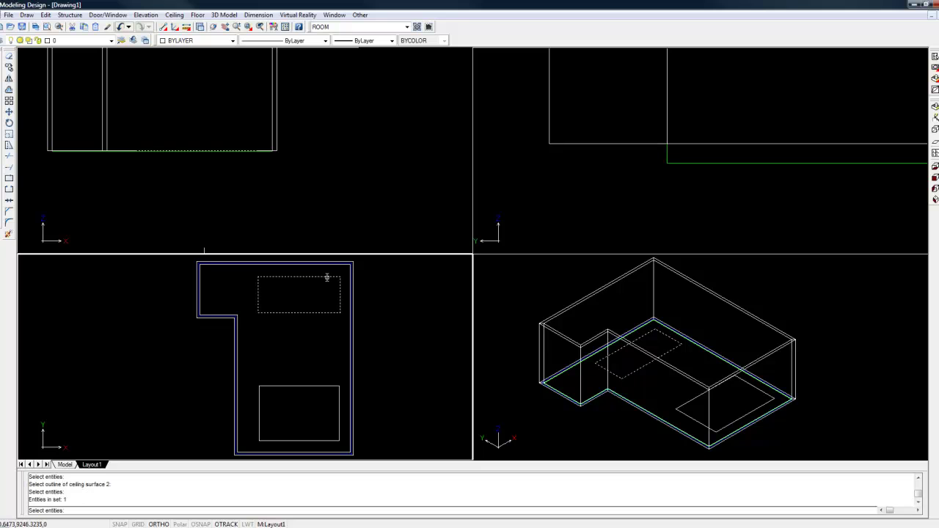
{"action": "left_click", "coordinate": [339, 388]}
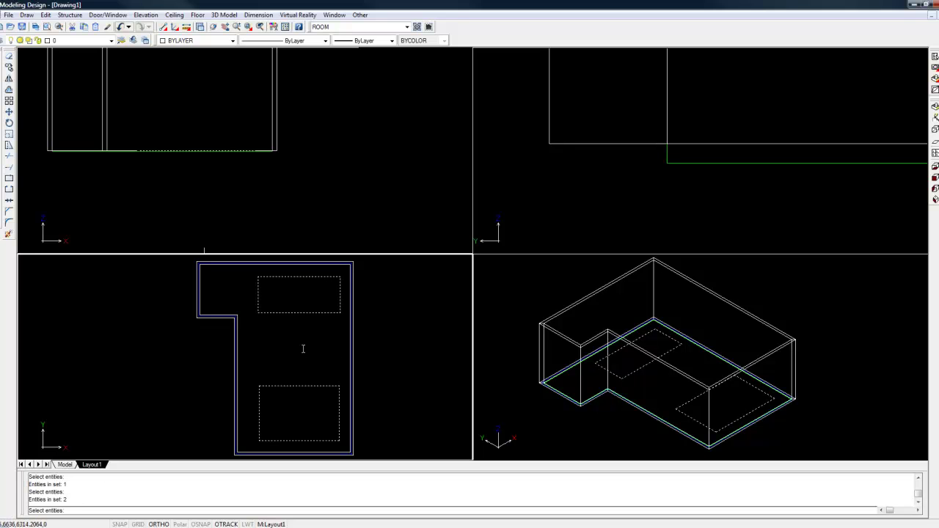
{"action": "key", "text": "Return"}
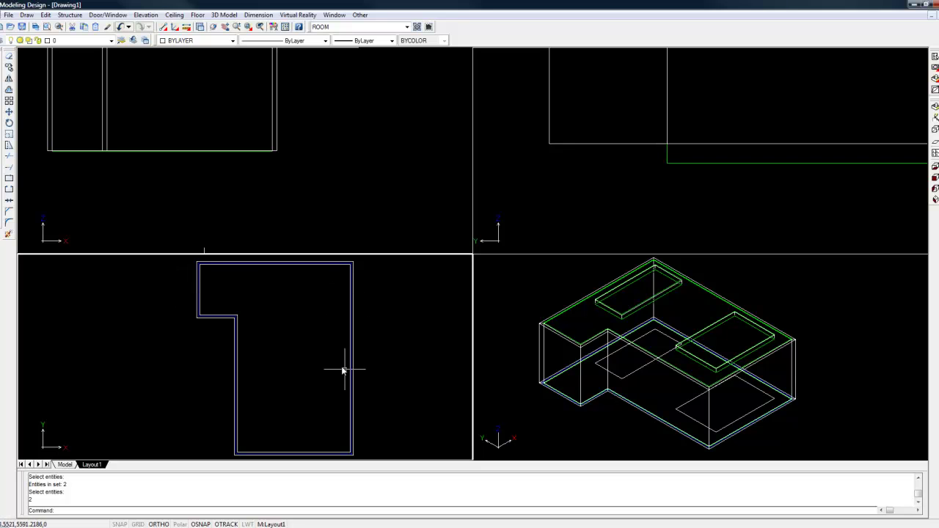
- Show the 3D ceiling in the views from the Ceiling menu
{"action": "left_click", "coordinate": [174, 16]}
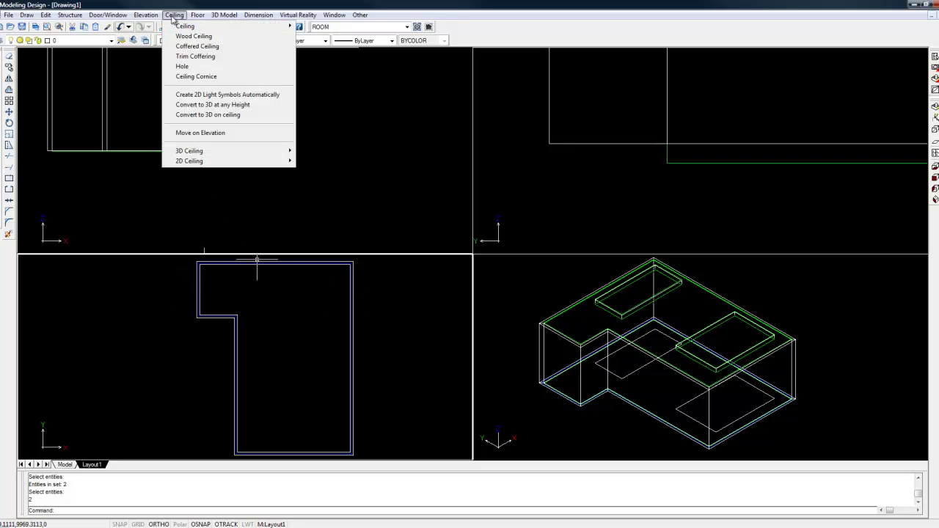
{"action": "mouse_move", "coordinate": [211, 152]}
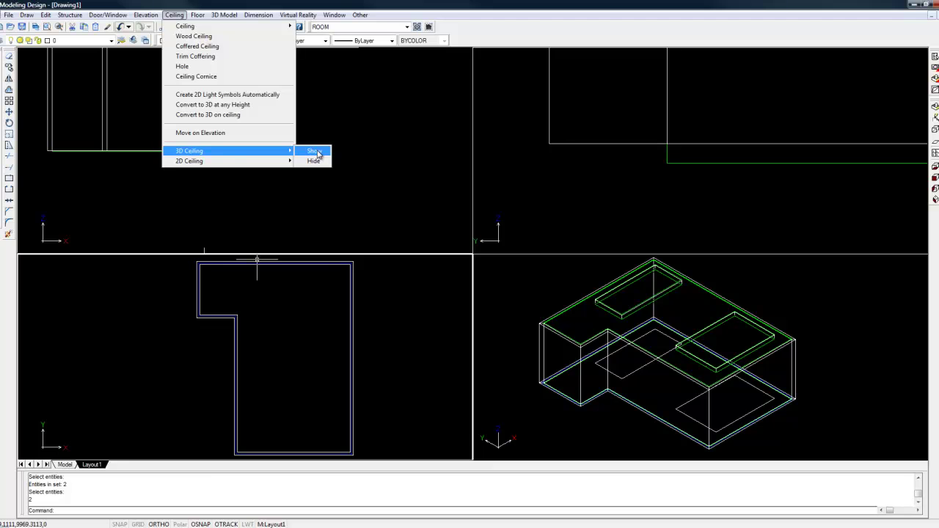
{"action": "left_click", "coordinate": [316, 151]}
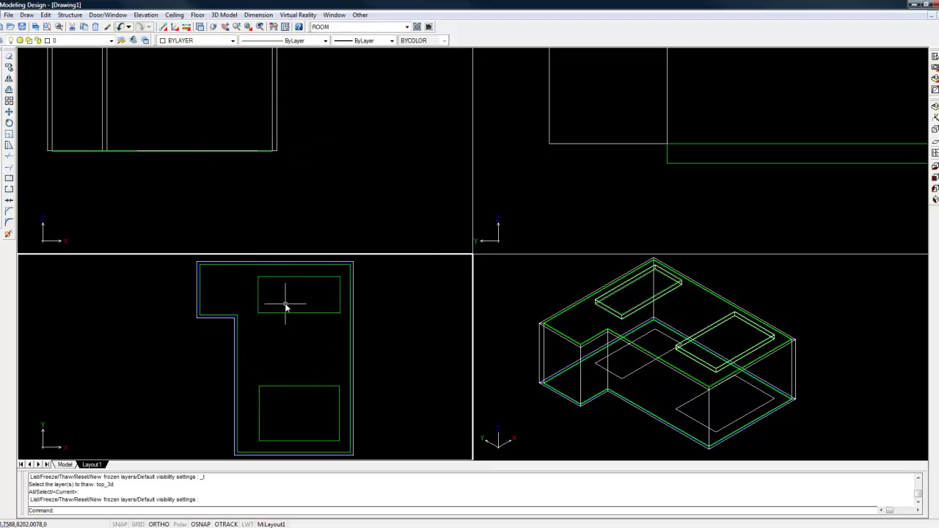
- Check the window sizes on floorplan.jpg, then hide it and pan the plan to the top wall
{"action": "mouse_move", "coordinate": [445, 525]}
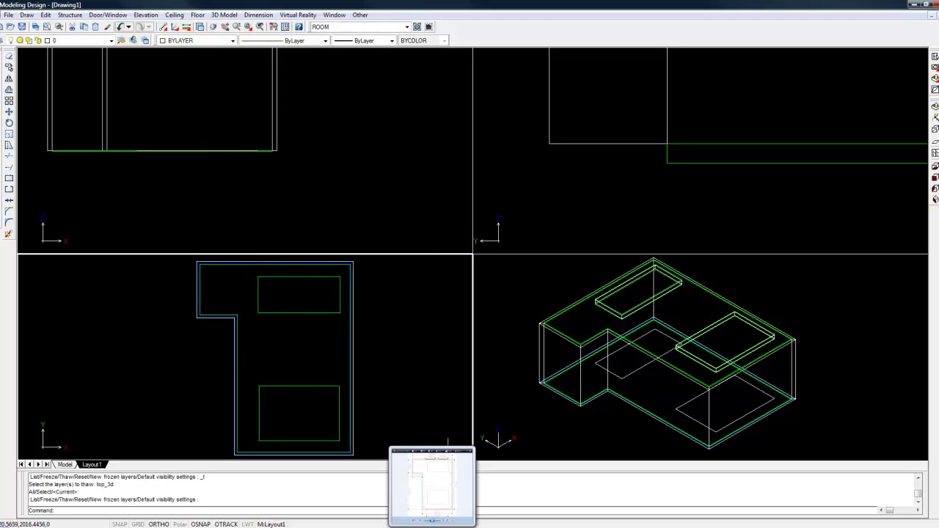
{"action": "left_click", "coordinate": [432, 485]}
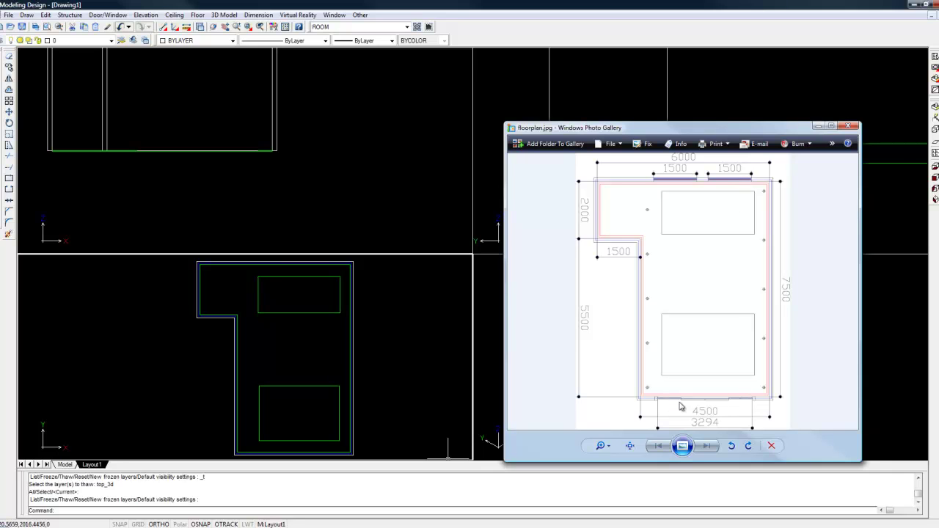
{"action": "left_click", "coordinate": [820, 127]}
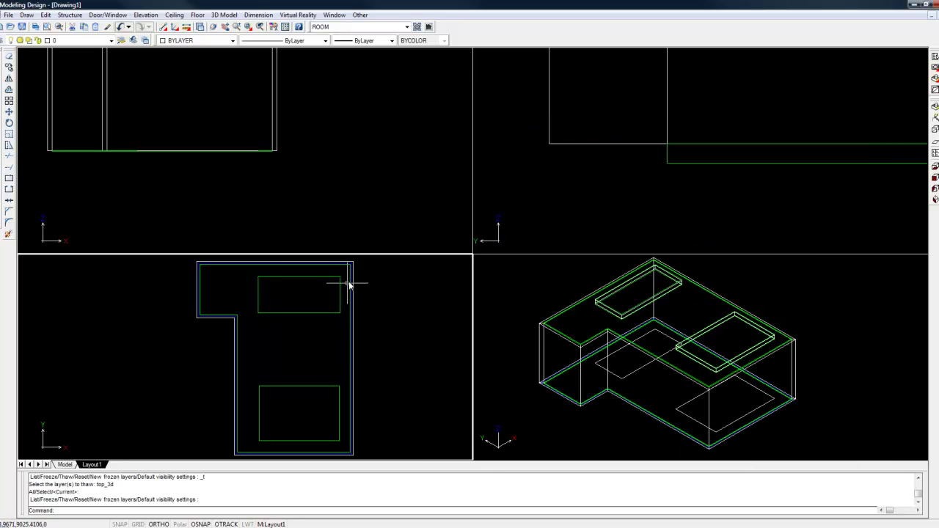
{"action": "left_click_drag", "start_coordinate": [309, 317], "coordinate": [324, 401]}
{"action": "key", "text": "Escape"}
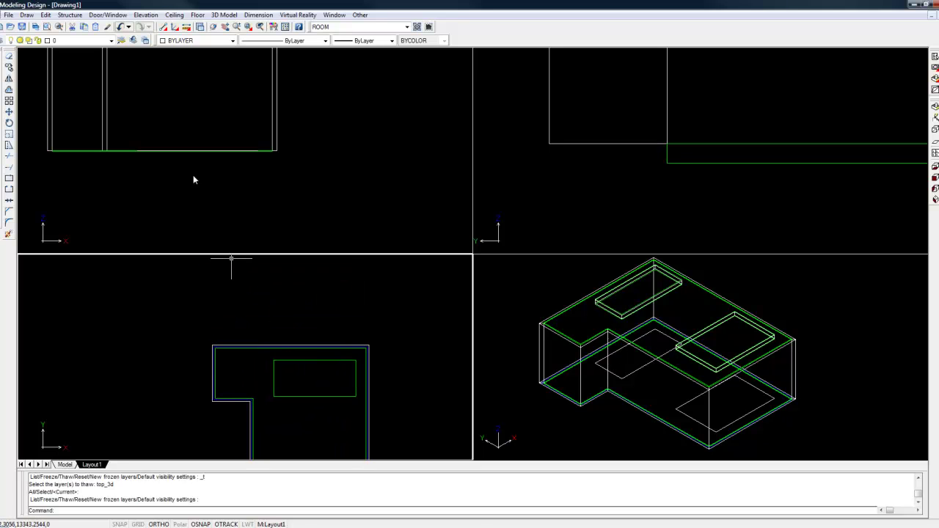
- Open the door and window library and show the 25 models in the window subfolder
{"action": "left_click", "coordinate": [108, 17]}
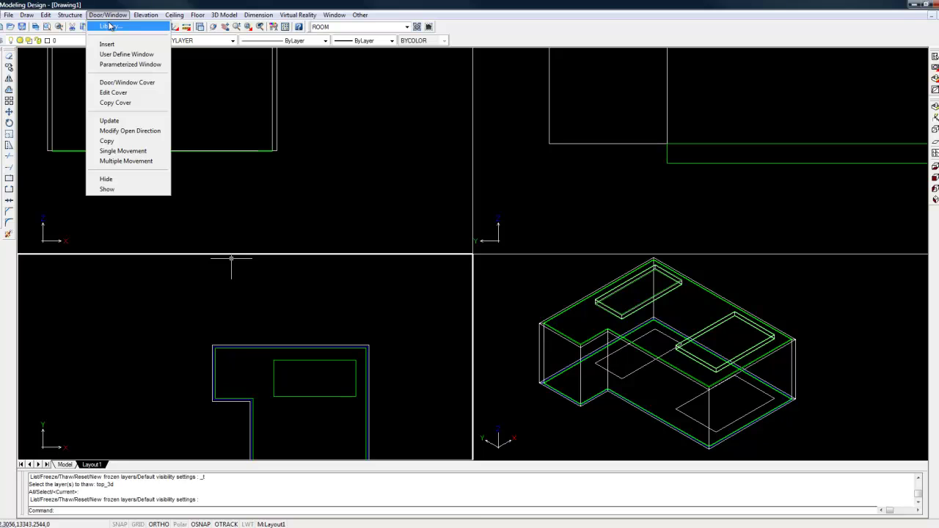
{"action": "left_click", "coordinate": [109, 27]}
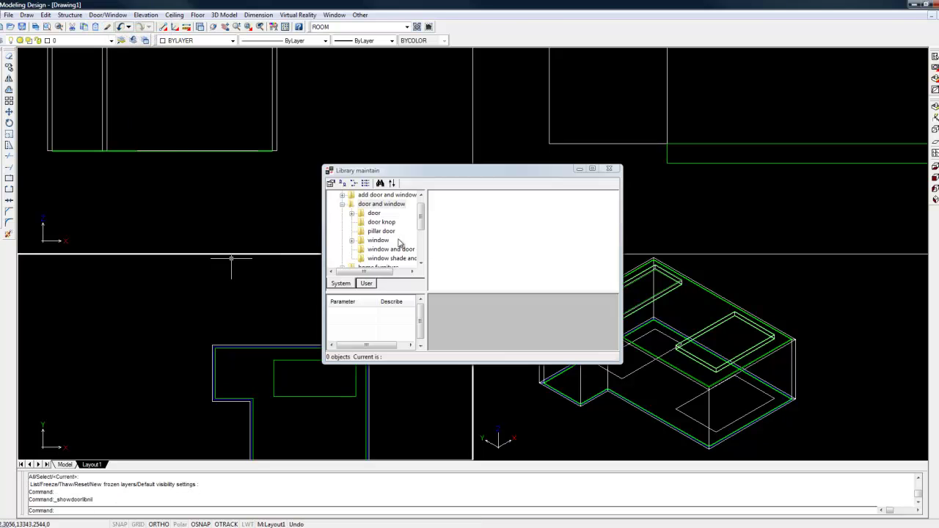
{"action": "scroll", "coordinate": [422, 219], "scroll_direction": "down", "scroll_amount": 1}
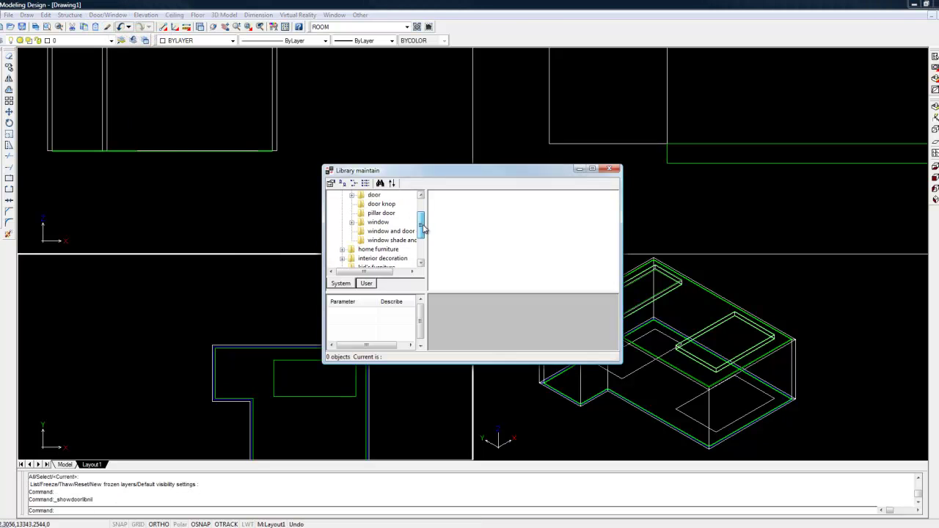
{"action": "left_click", "coordinate": [352, 223]}
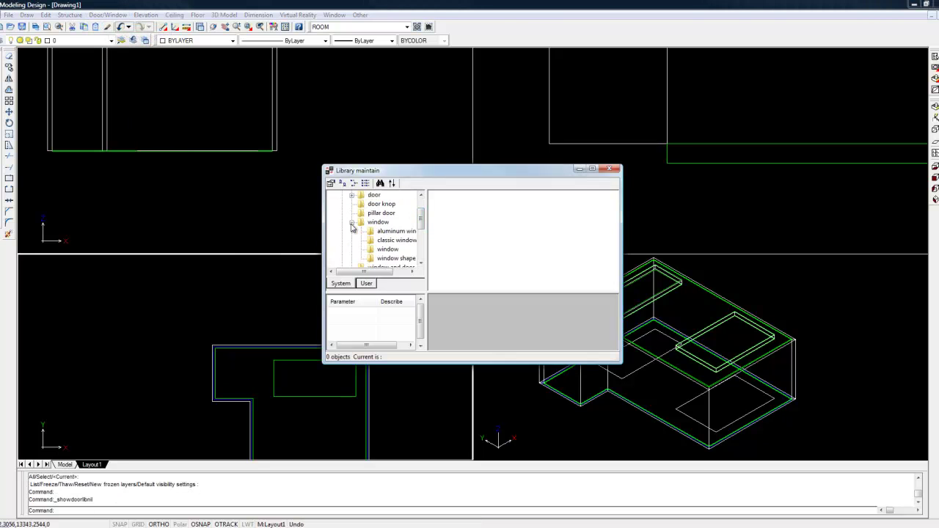
{"action": "left_click", "coordinate": [388, 250]}
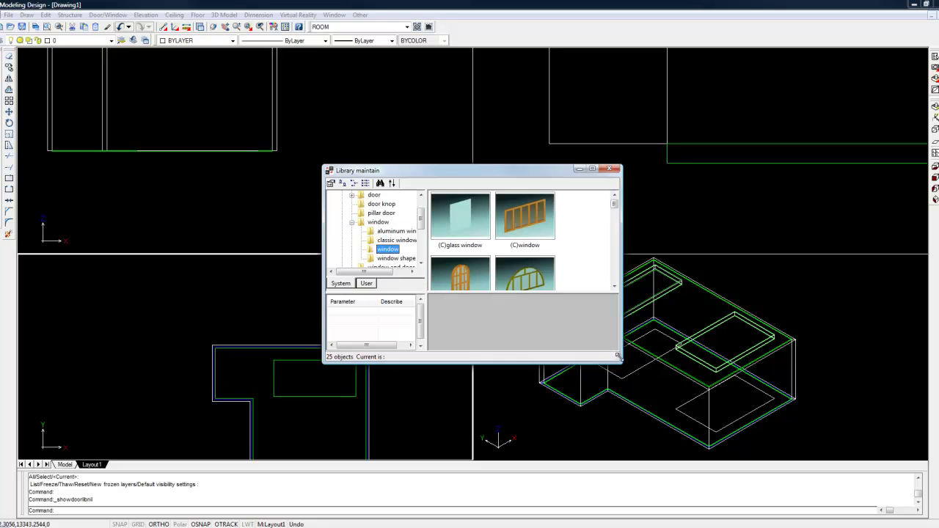
{"action": "left_click_drag", "start_coordinate": [618, 357], "coordinate": [782, 431]}
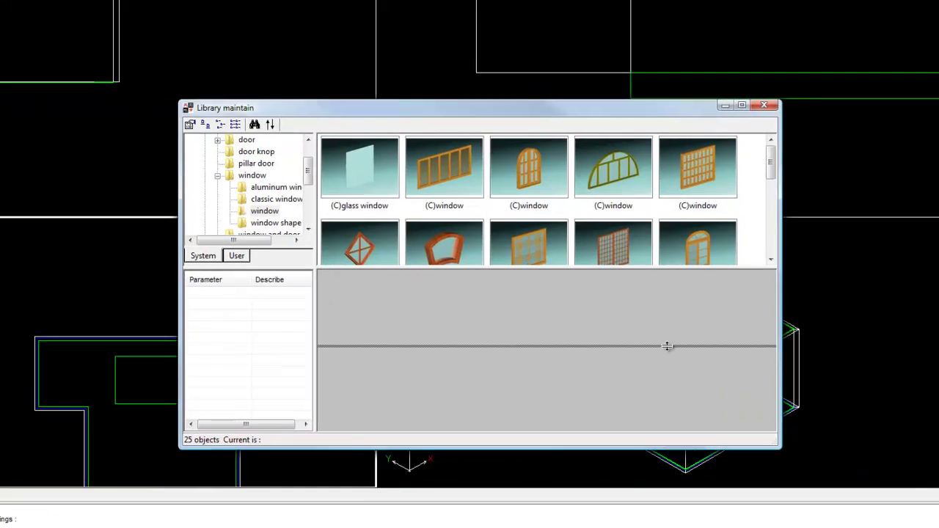
{"action": "left_click_drag", "start_coordinate": [667, 346], "coordinate": [667, 345]}
{"action": "left_click_drag", "start_coordinate": [772, 187], "coordinate": [773, 283]}
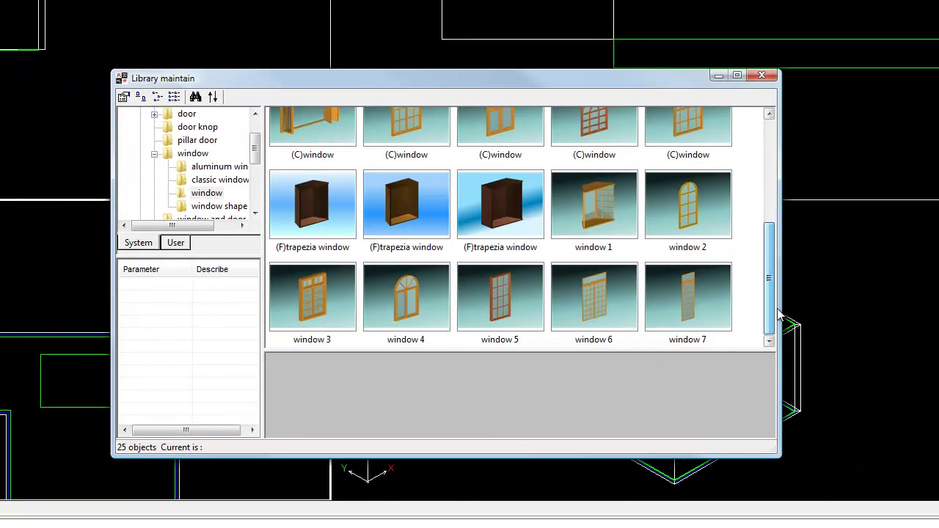
{"action": "left_click_drag", "start_coordinate": [256, 152], "coordinate": [257, 129]}
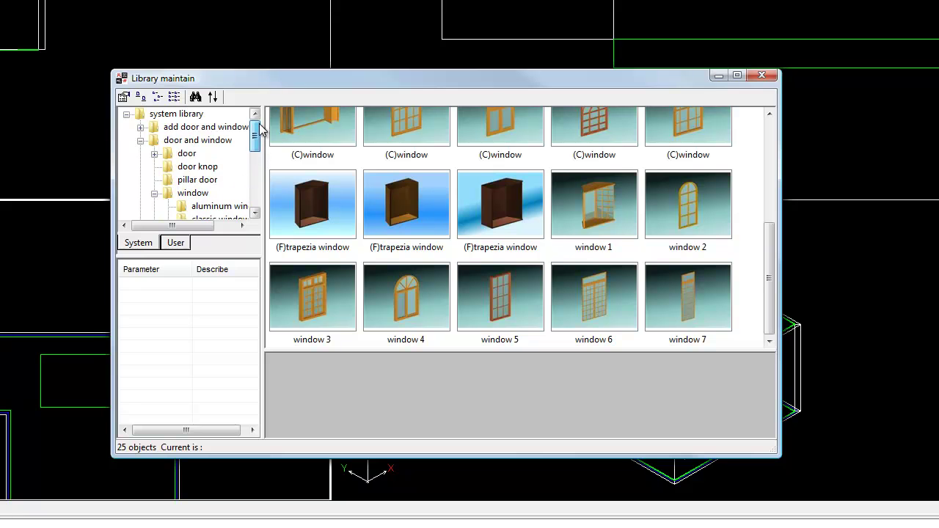
- Browse the door1, door2 and windows collections, then return to the window subfolder's models
{"action": "left_click", "coordinate": [140, 128]}
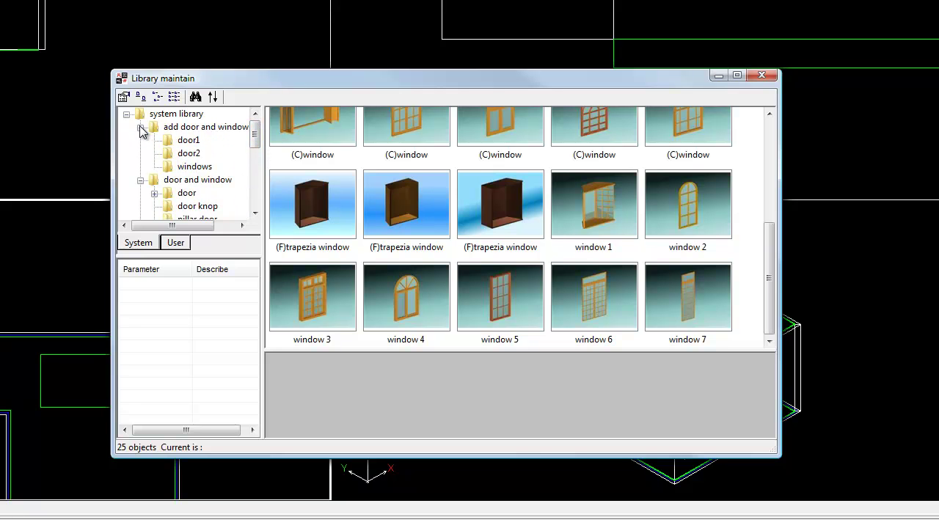
{"action": "left_click", "coordinate": [186, 142]}
{"action": "left_click", "coordinate": [191, 154]}
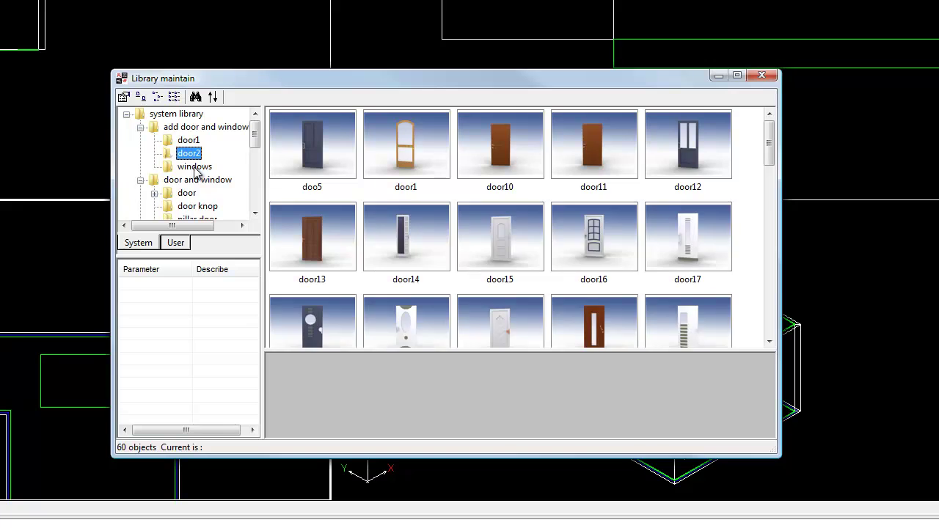
{"action": "left_click", "coordinate": [194, 167]}
{"action": "left_click_drag", "start_coordinate": [772, 147], "coordinate": [787, 273]}
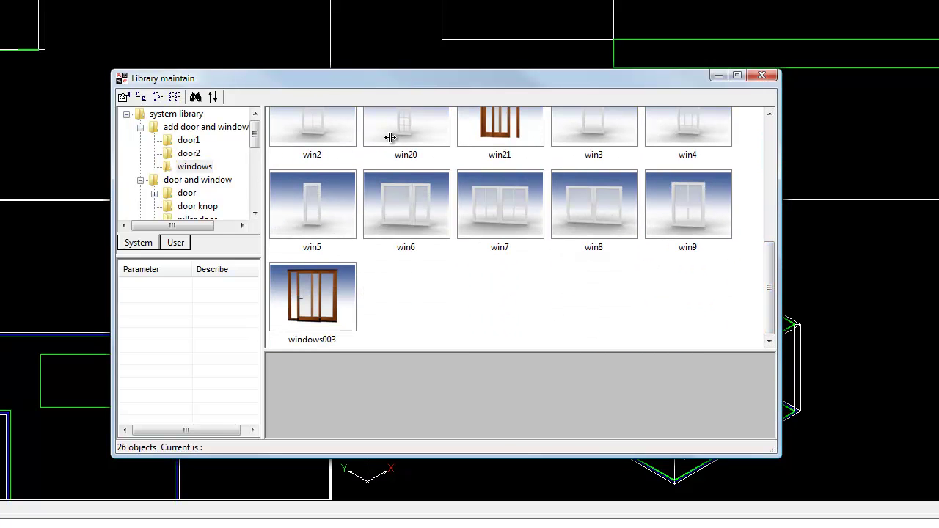
{"action": "left_click_drag", "start_coordinate": [254, 130], "coordinate": [260, 170]}
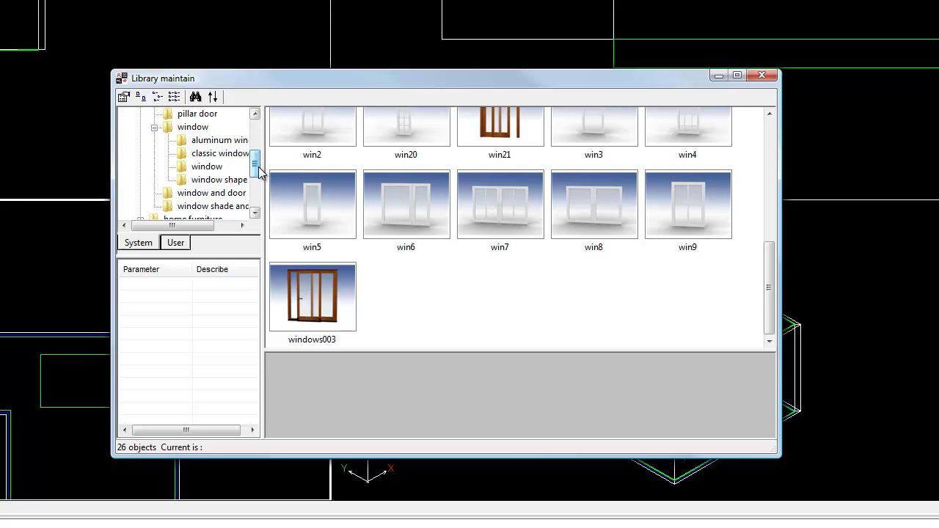
{"action": "left_click", "coordinate": [200, 171]}
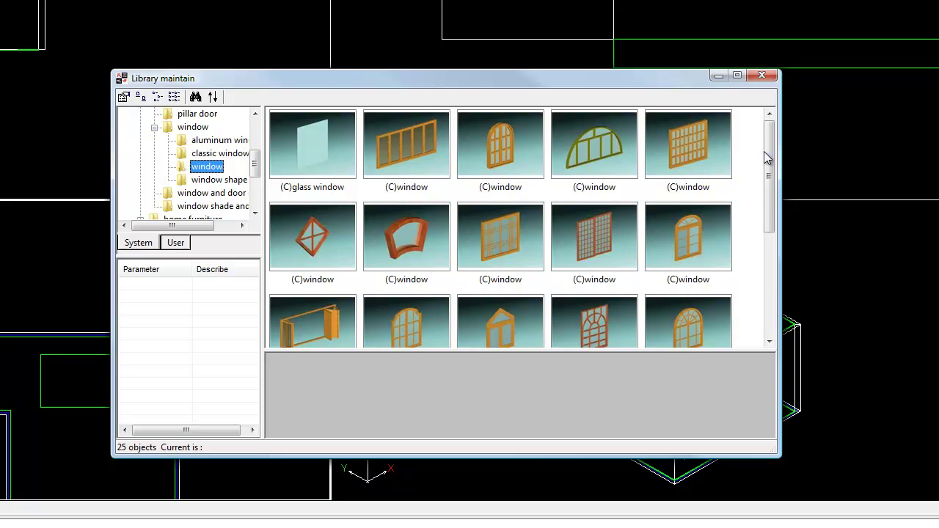
{"action": "left_click_drag", "start_coordinate": [766, 156], "coordinate": [765, 268]}
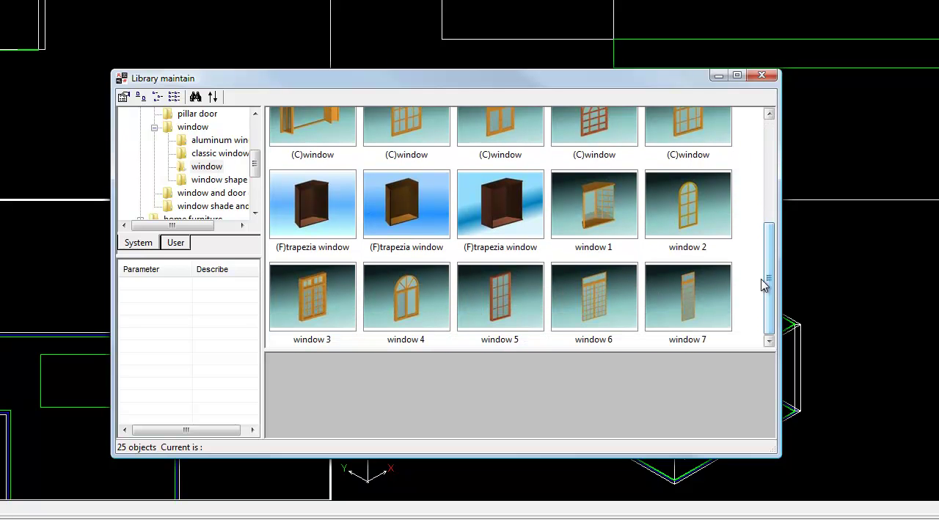
- Pick window design 5 and give it width 1500, raise 800 and height 1300
{"action": "double_click", "coordinate": [505, 300]}
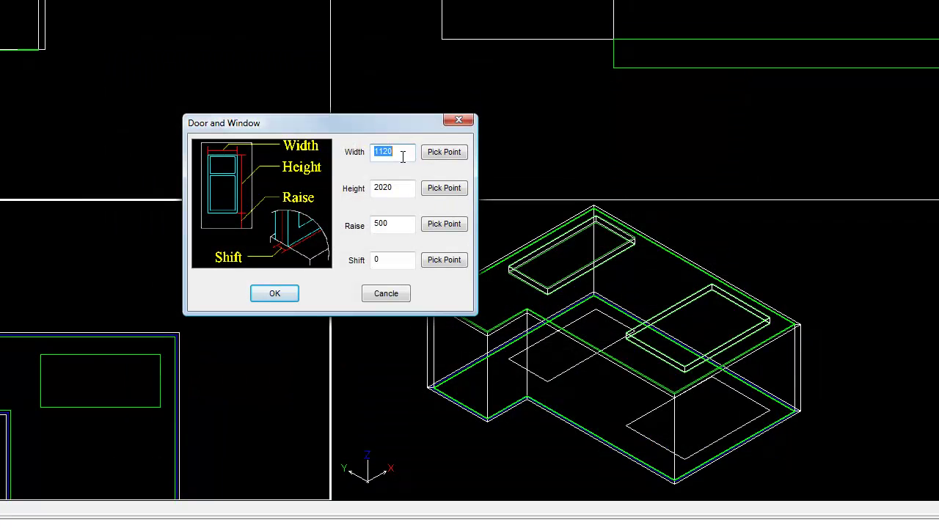
{"action": "type", "text": "1"}
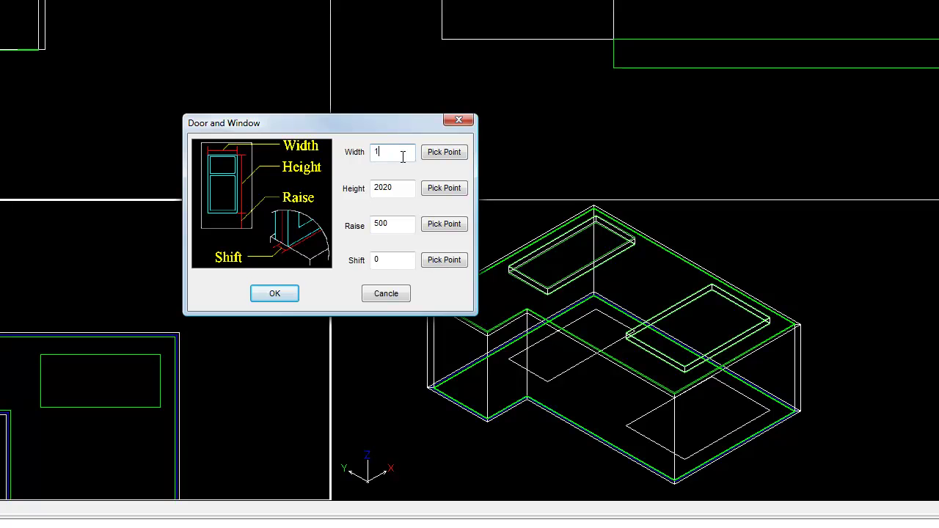
{"action": "type", "text": "55"}
{"action": "double_click", "coordinate": [402, 157]}
{"action": "type", "text": "1"}
{"action": "left_click", "coordinate": [394, 187]}
{"action": "double_click", "coordinate": [400, 224]}
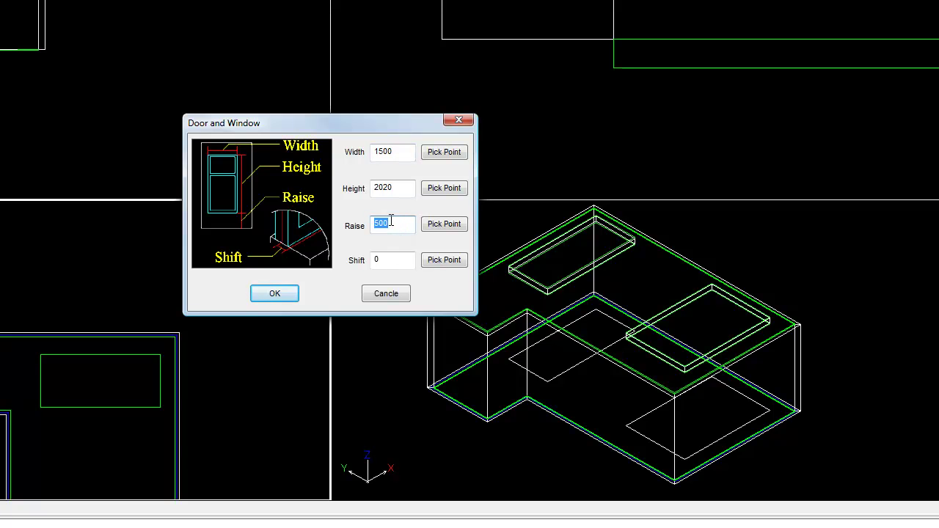
{"action": "type", "text": "8"}
{"action": "double_click", "coordinate": [397, 187]}
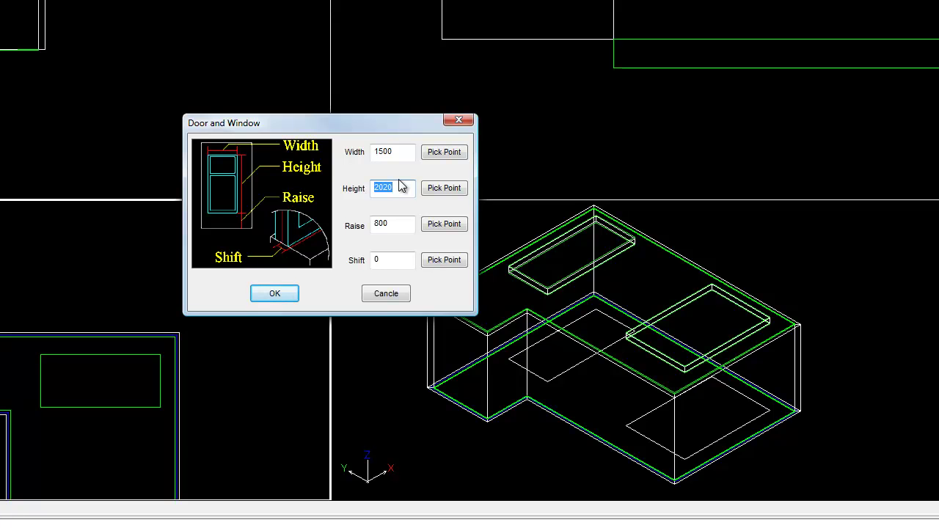
{"action": "type", "text": "13"}
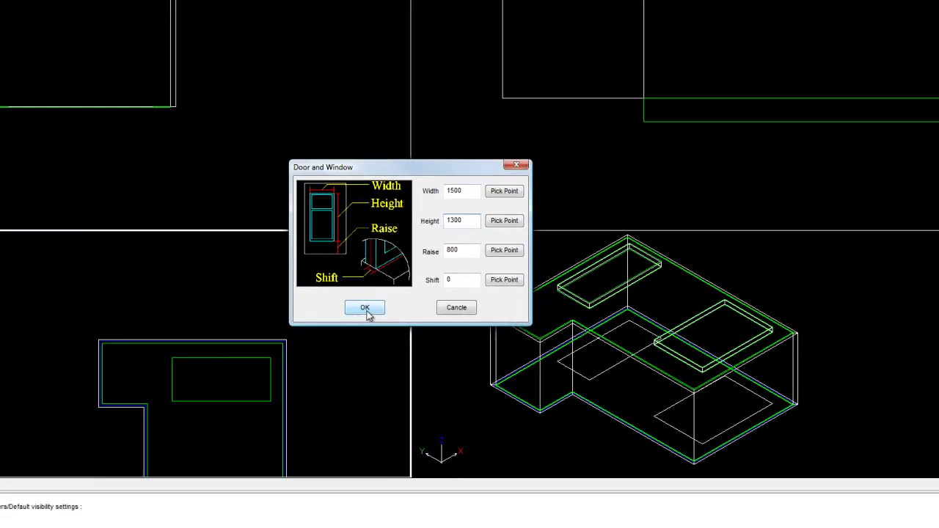
{"action": "left_click", "coordinate": [276, 296]}
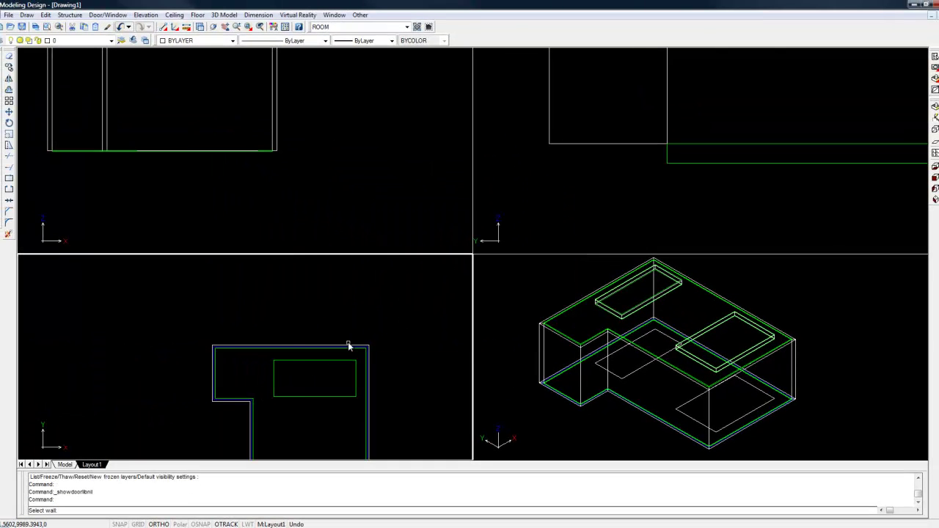
- Place the window in the top wall, answering no to inward and left/right swing
{"action": "left_click", "coordinate": [309, 349]}
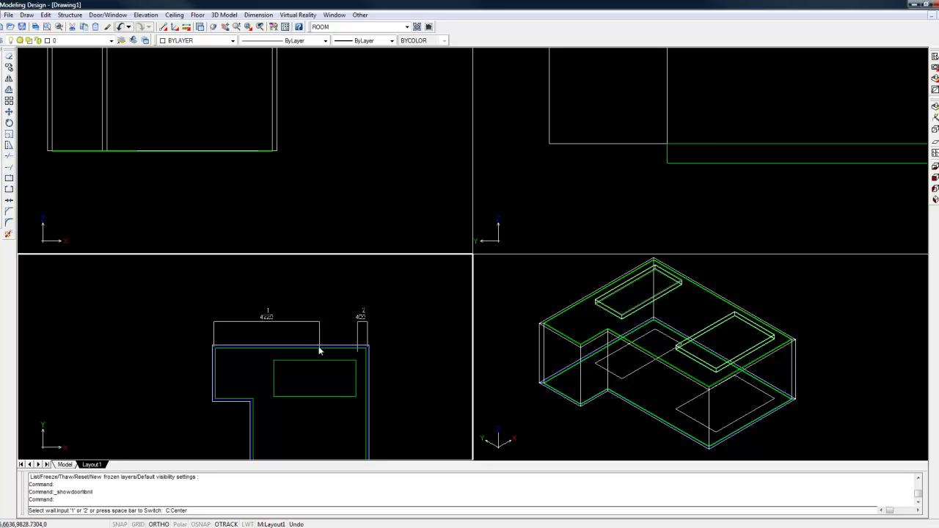
{"action": "left_click", "coordinate": [319, 351]}
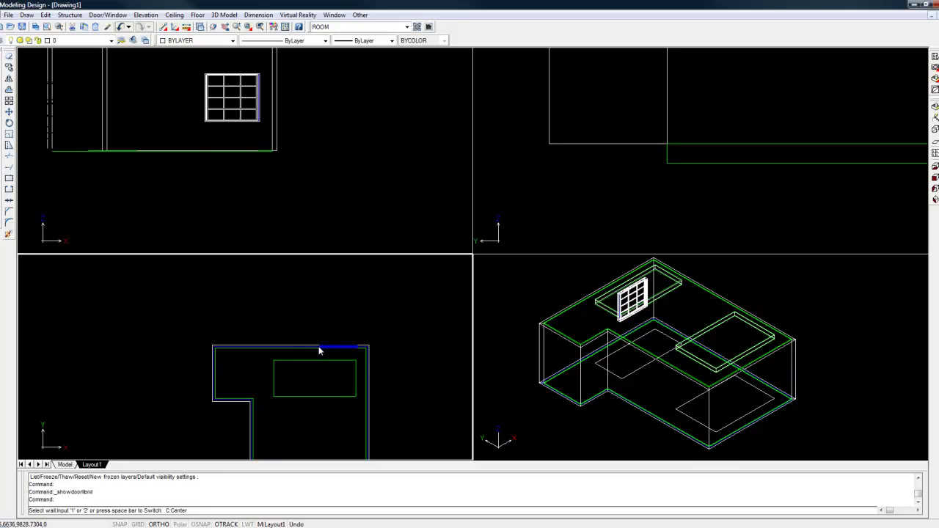
{"action": "middle_click_drag", "start_coordinate": [326, 330], "coordinate": [380, 325]}
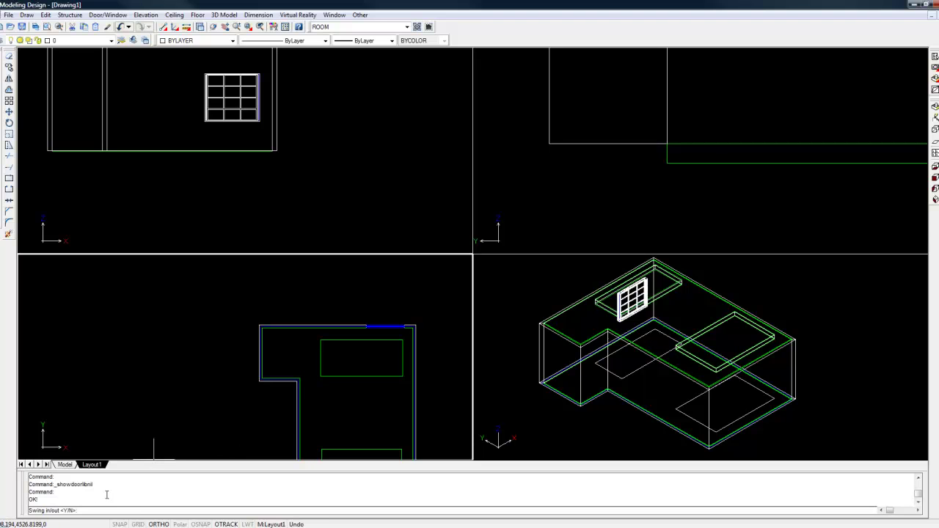
{"action": "type", "text": "n"}
{"action": "key", "text": "Return"}
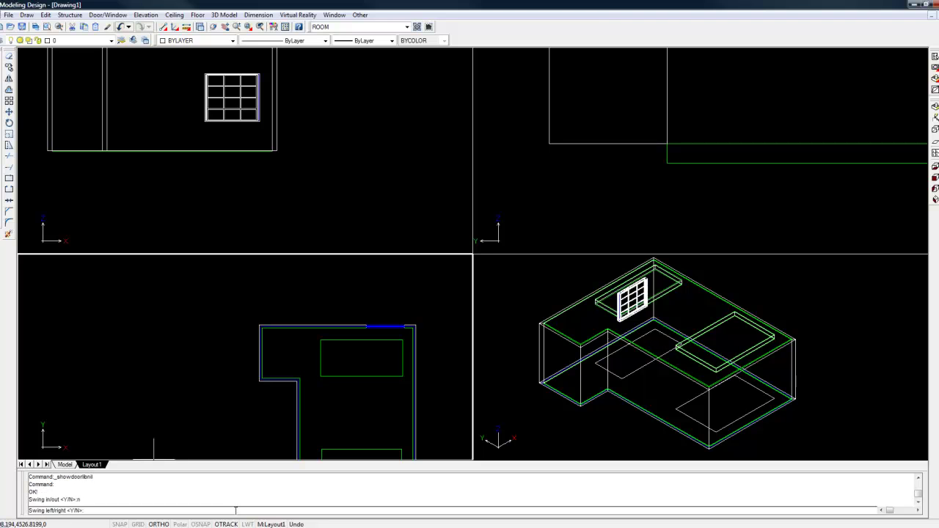
{"action": "type", "text": "n"}
{"action": "key", "text": "Return"}
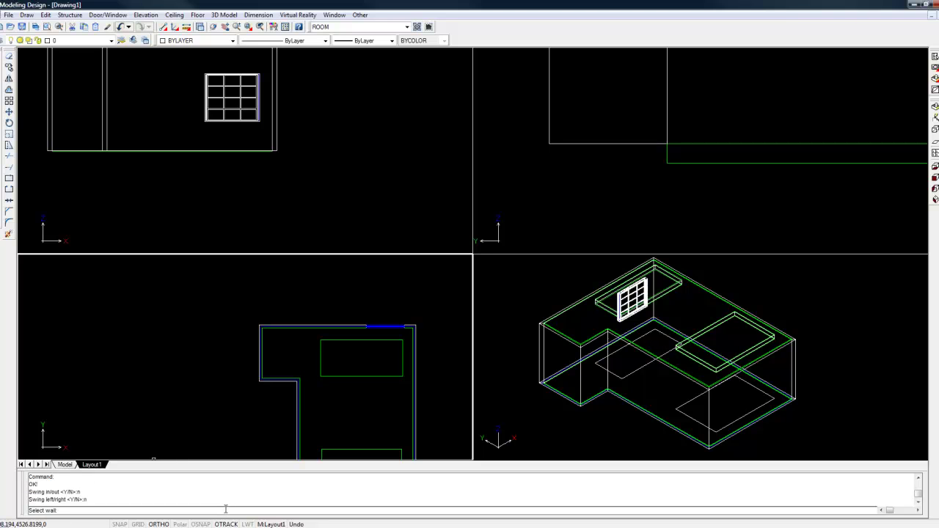
- Place another window beside it at the first offered position in the top wall, not swinging inward
{"action": "left_click", "coordinate": [330, 326]}
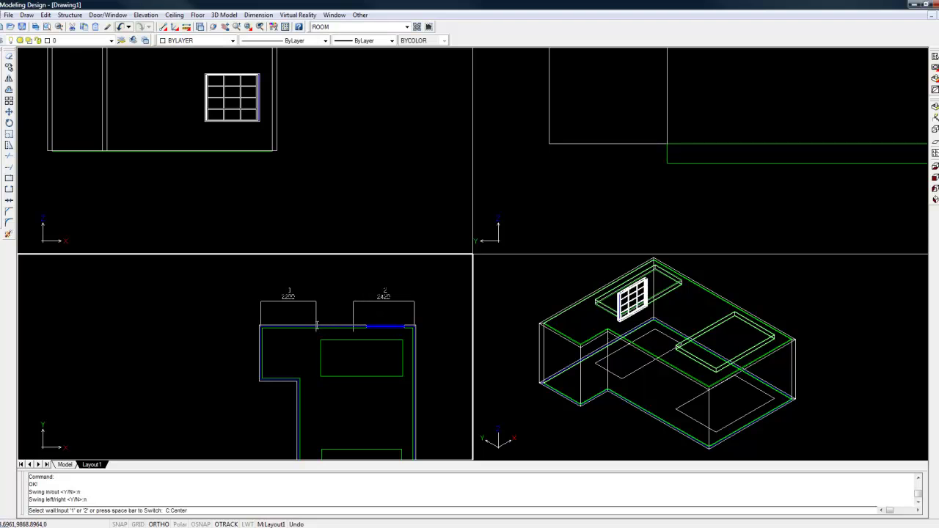
{"action": "key", "text": "1"}
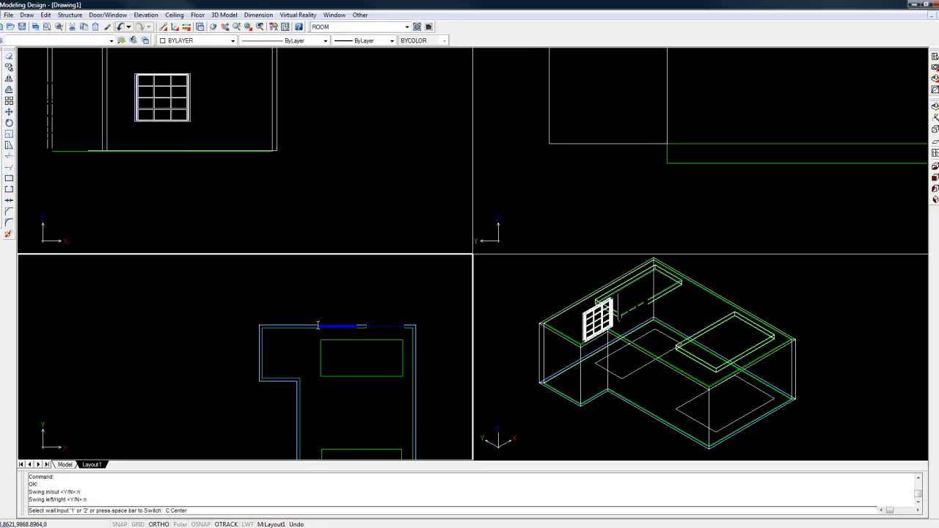
{"action": "type", "text": "n"}
{"action": "key", "text": "Return"}
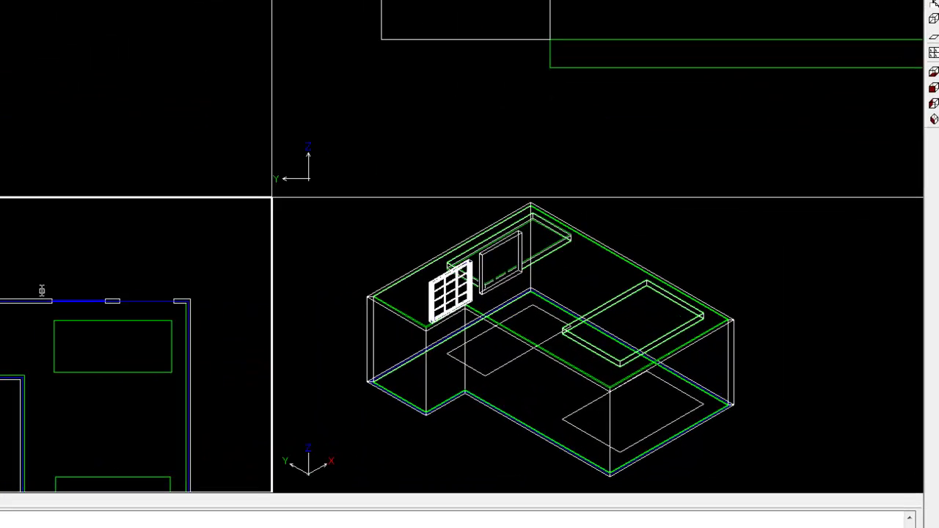
{"action": "middle_click_drag", "start_coordinate": [114, 357], "coordinate": [144, 291]}
- Open the door and window library from the wall and list the veranda door designs
{"action": "scroll", "coordinate": [130, 290], "scroll_direction": "up", "scroll_amount": 1}
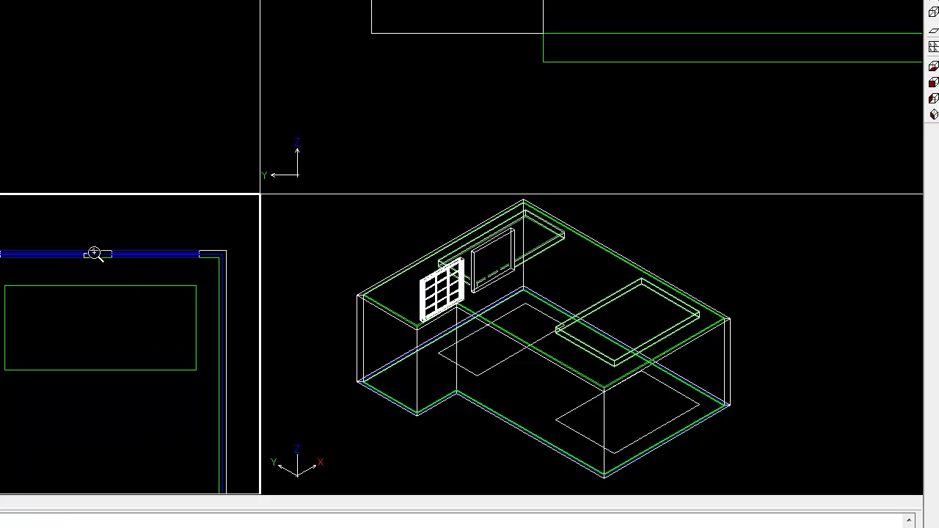
{"action": "scroll", "coordinate": [136, 288], "scroll_direction": "down", "scroll_amount": 2}
{"action": "scroll", "coordinate": [136, 288], "scroll_direction": "down", "scroll_amount": 1}
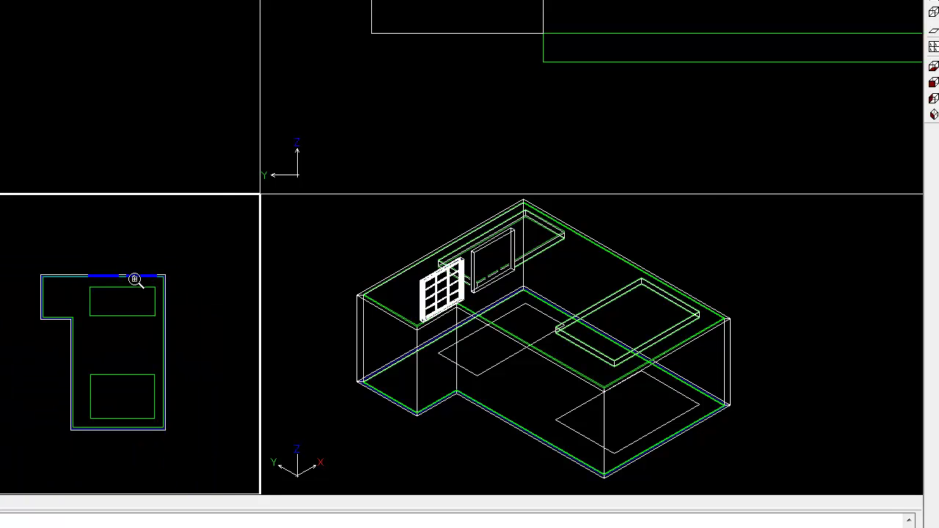
{"action": "left_click", "coordinate": [135, 279]}
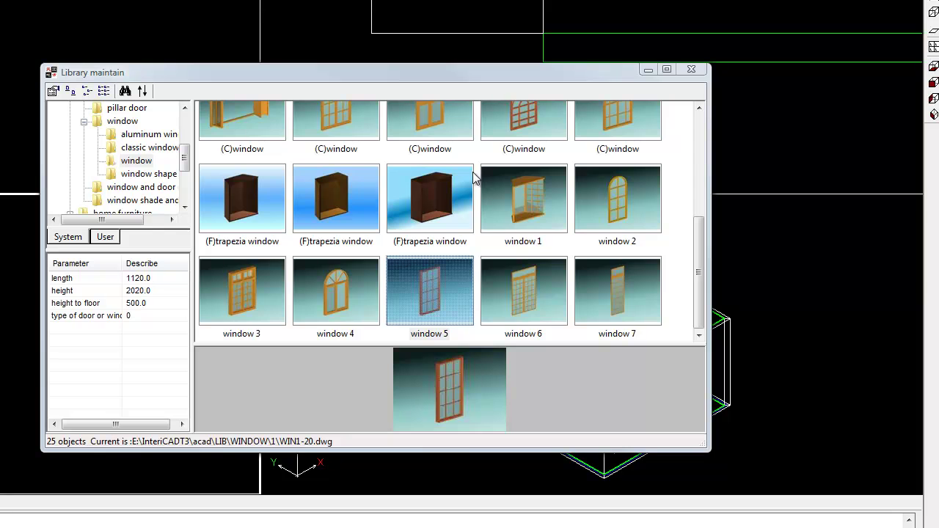
{"action": "left_click_drag", "start_coordinate": [697, 281], "coordinate": [697, 180]}
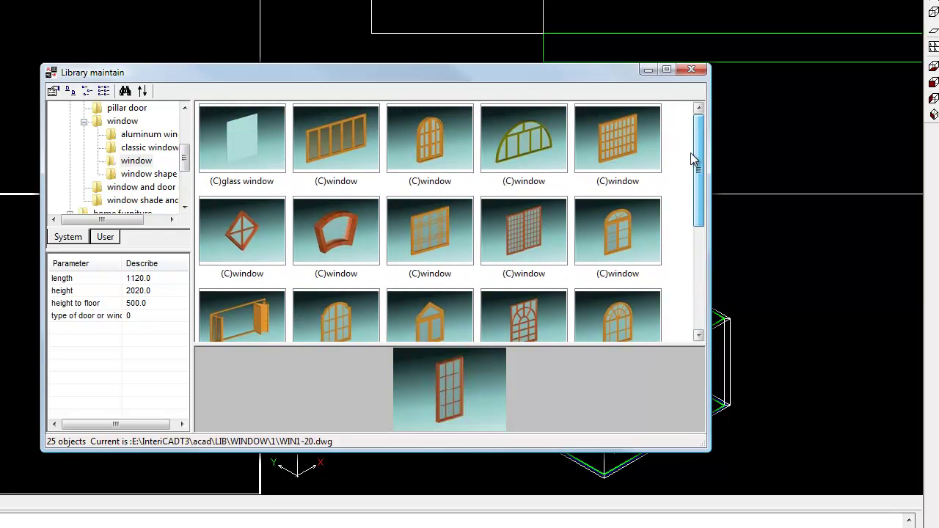
{"action": "mouse_move", "coordinate": [184, 155]}
{"action": "left_mouse_down"}
{"action": "mouse_move", "coordinate": [189, 124]}
{"action": "mouse_move", "coordinate": [184, 139]}
{"action": "left_mouse_up"}
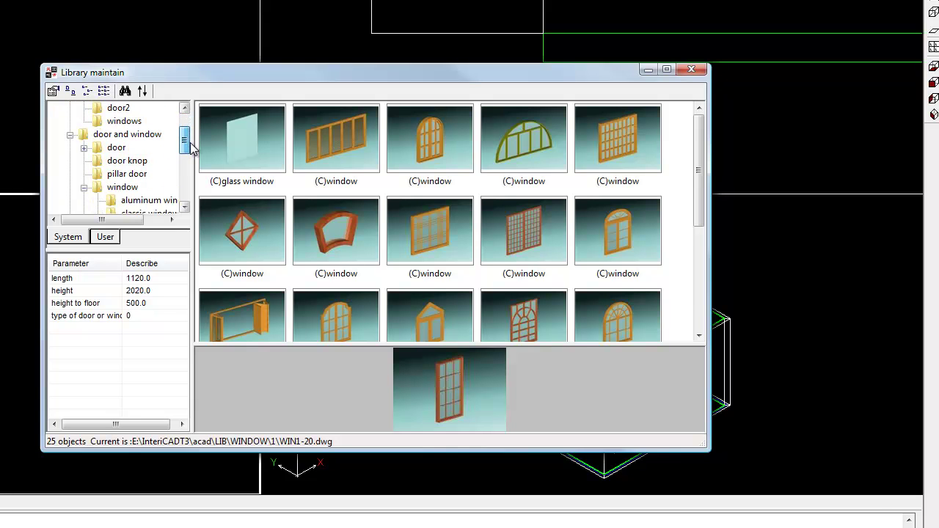
{"action": "left_click", "coordinate": [84, 148]}
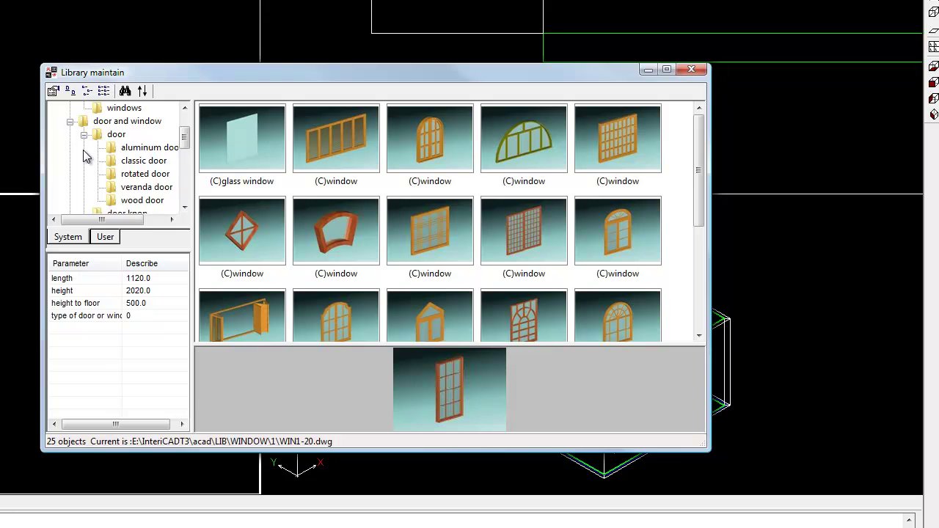
{"action": "left_click", "coordinate": [151, 188]}
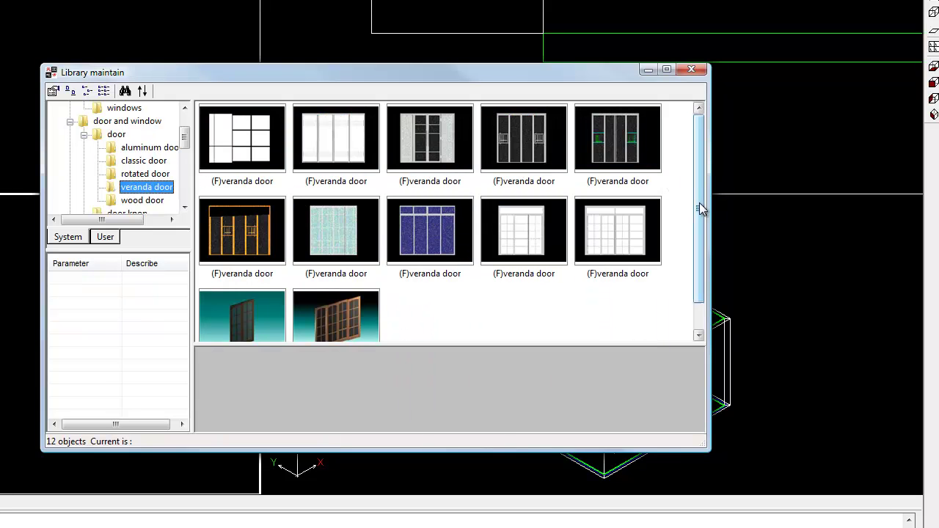
{"action": "left_click_drag", "start_coordinate": [700, 202], "coordinate": [702, 253]}
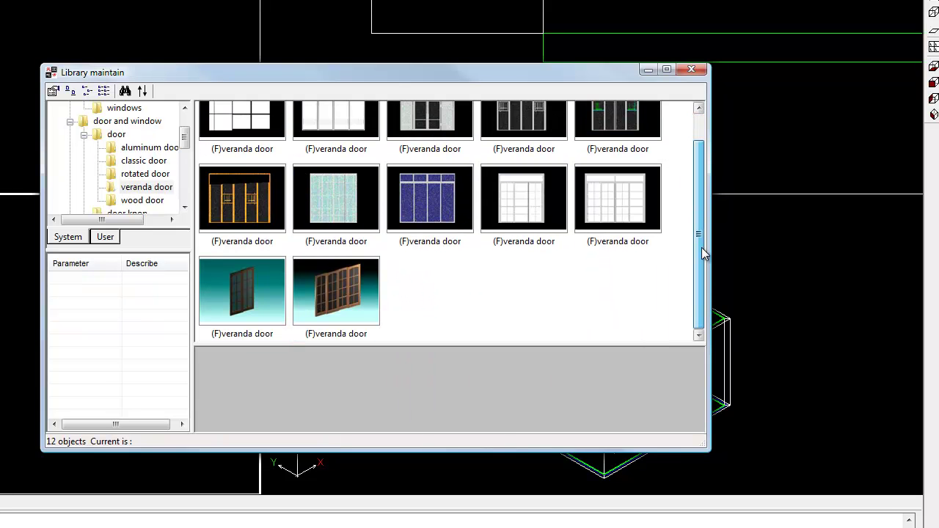
- Choose the last veranda door, check the floor plan, and set width 3249 with a new height
{"action": "double_click", "coordinate": [618, 221]}
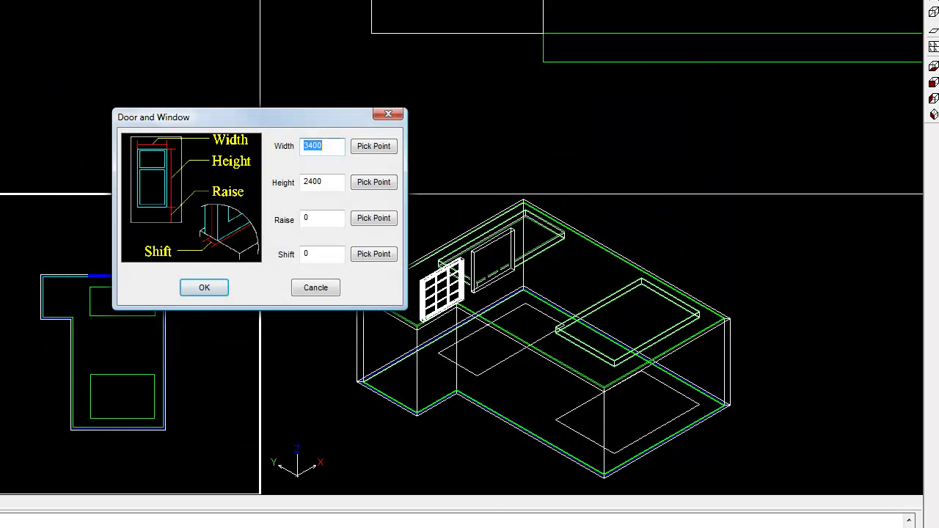
{"action": "left_click", "coordinate": [444, 521]}
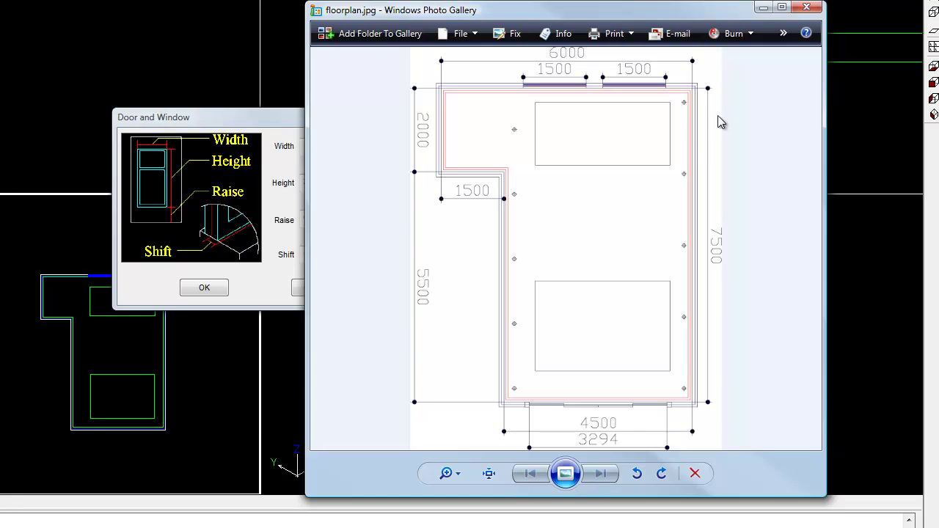
{"action": "left_click", "coordinate": [763, 9]}
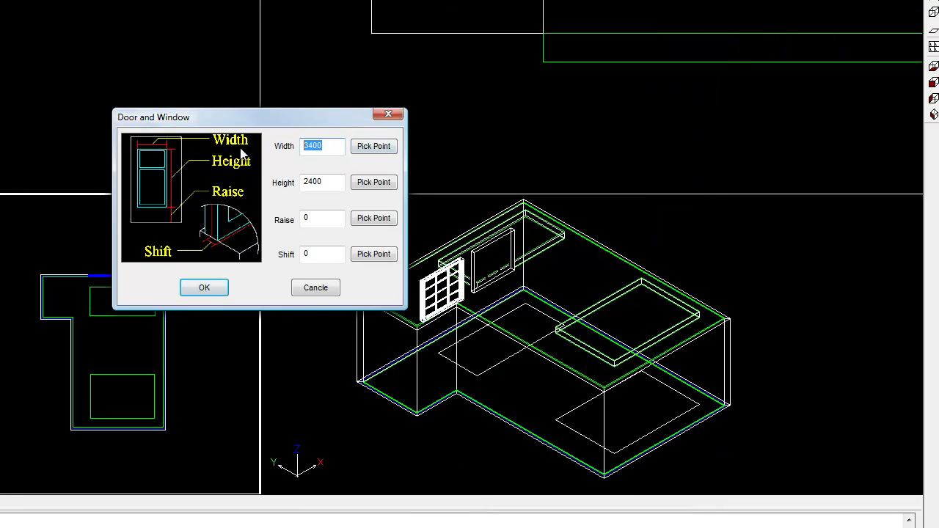
{"action": "type", "text": "3249"}
{"action": "double_click", "coordinate": [313, 181]}
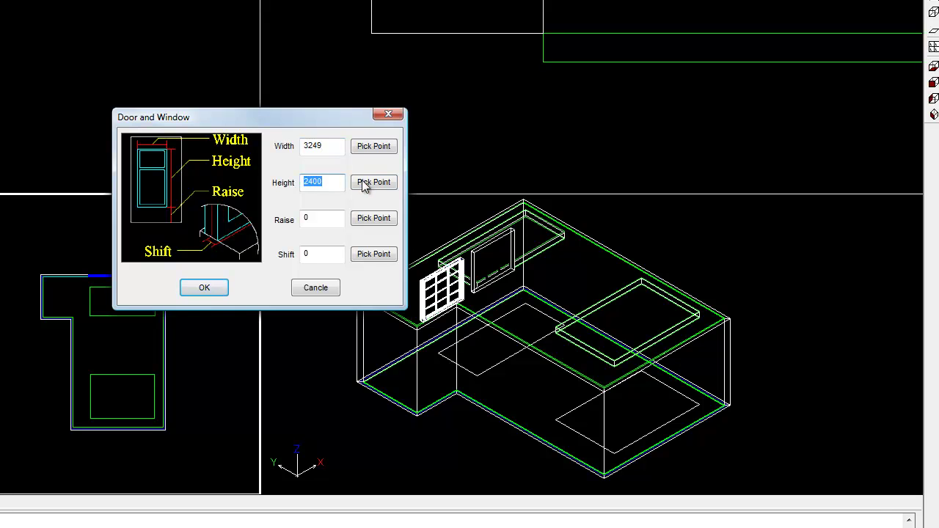
{"action": "type", "text": "25"}
{"action": "left_click", "coordinate": [220, 288]}
{"action": "middle_click_drag", "start_coordinate": [110, 440], "coordinate": [60, 418]}
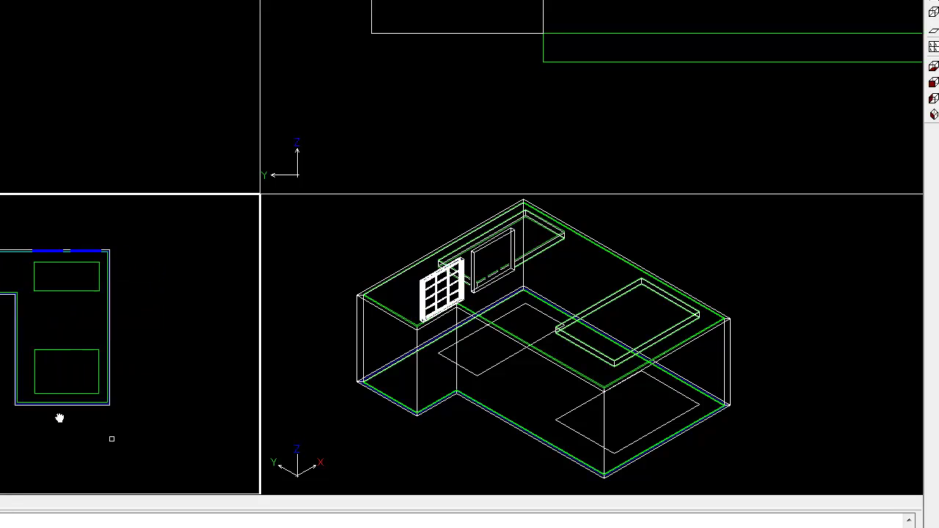
- Zoom and pan the plan to bring the bottom wall into view for the veranda door
{"action": "scroll", "coordinate": [61, 411], "scroll_direction": "up", "scroll_amount": 3}
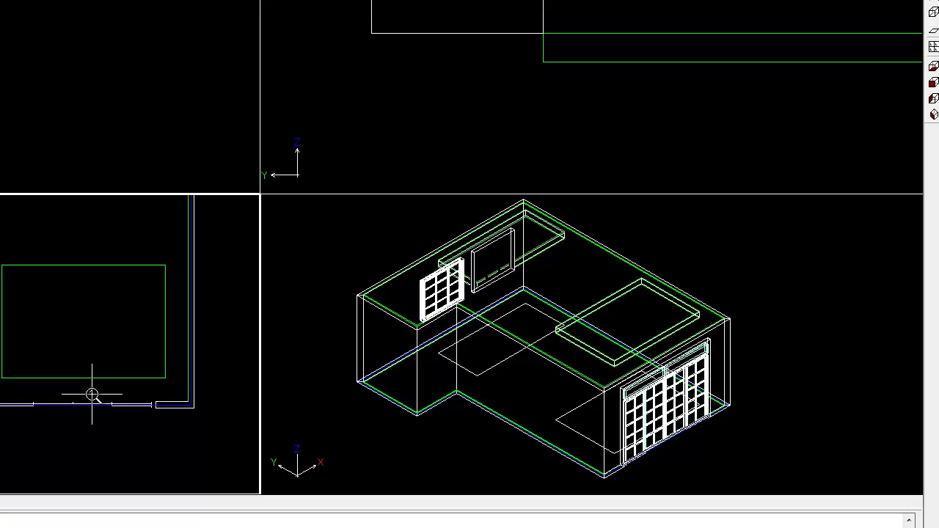
{"action": "middle_click_drag", "start_coordinate": [78, 359], "coordinate": [85, 416]}
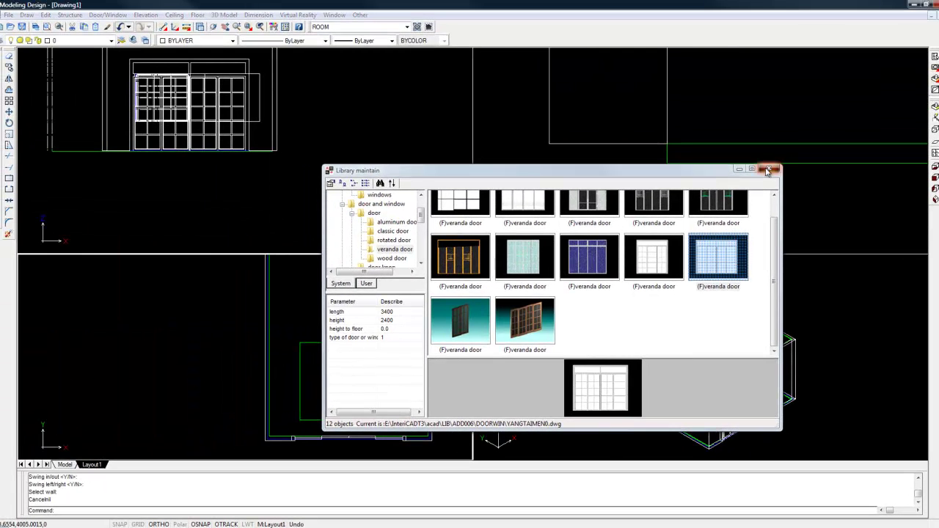
- Close the component library, check the floor plan reference, and reposition the plan view
{"action": "left_click", "coordinate": [768, 171]}
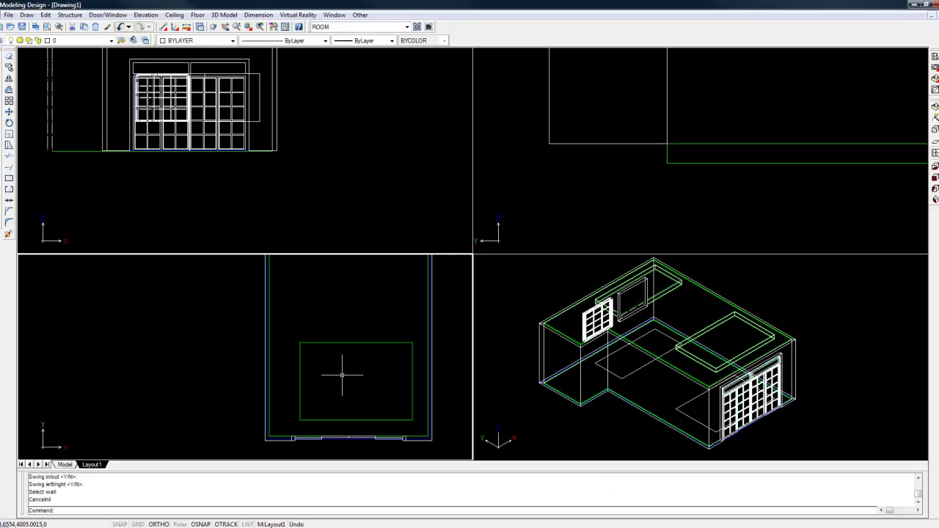
{"action": "key", "text": "alt+Tab"}
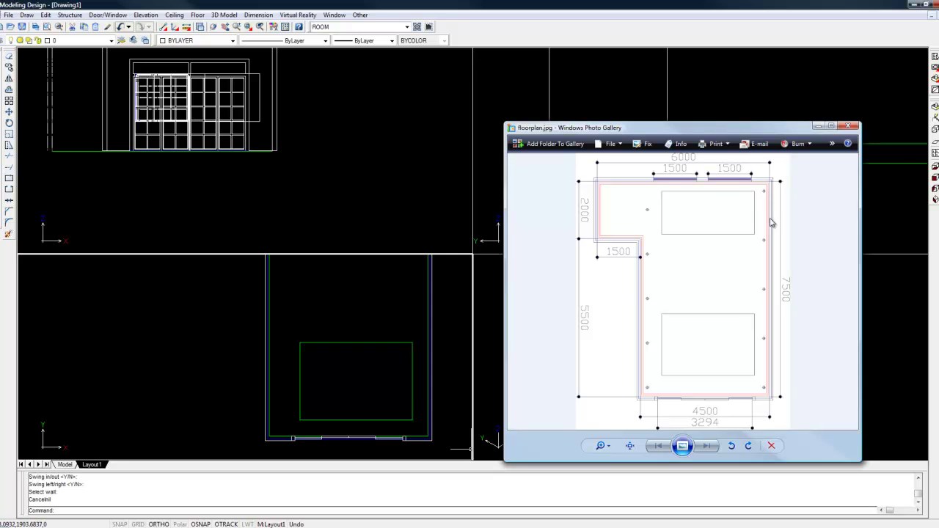
{"action": "left_click", "coordinate": [819, 126]}
{"action": "middle_click_drag", "start_coordinate": [352, 289], "coordinate": [311, 357]}
{"action": "scroll", "coordinate": [315, 308], "scroll_direction": "down", "scroll_amount": 2}
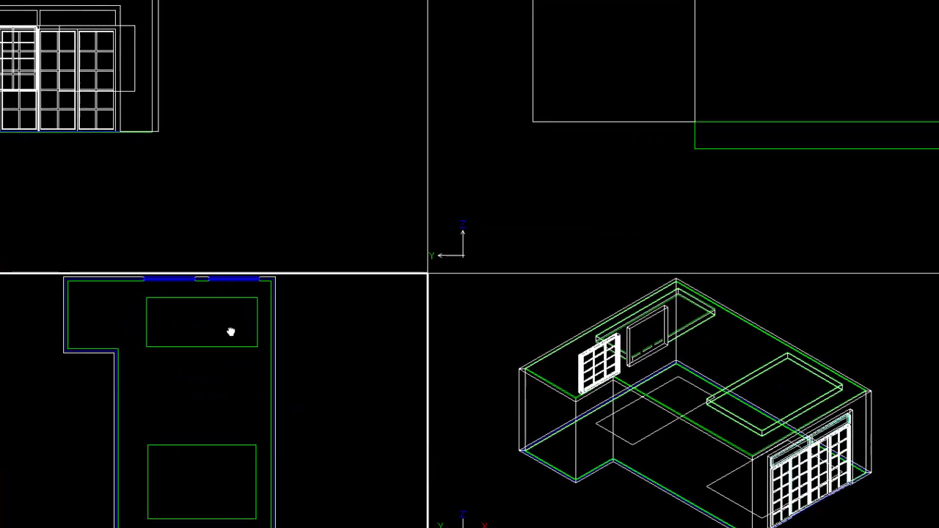
{"action": "middle_click_drag", "start_coordinate": [213, 348], "coordinate": [211, 347]}
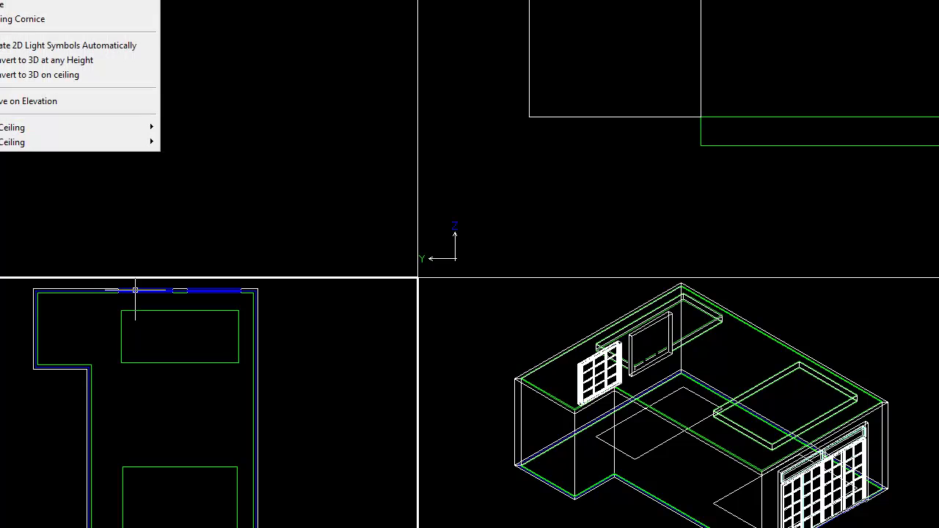
- Configure automatic 2D light symbols as a Straight Line of 5 lamps with radius 50
{"action": "left_click", "coordinate": [47, 47]}
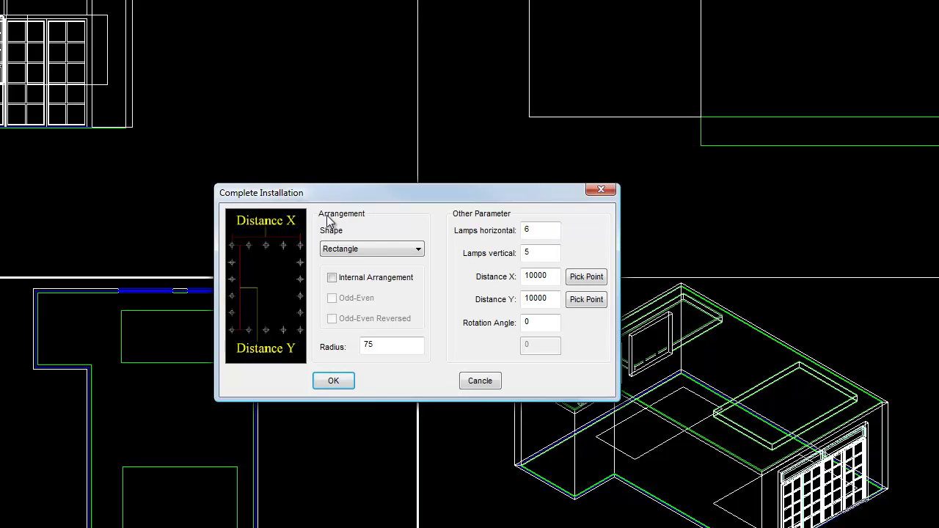
{"action": "left_click", "coordinate": [405, 250]}
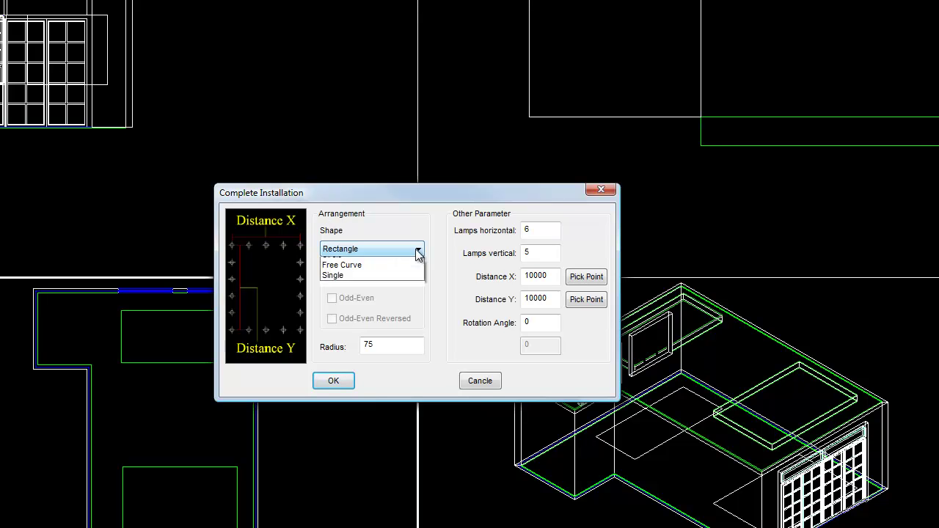
{"action": "left_click", "coordinate": [399, 262]}
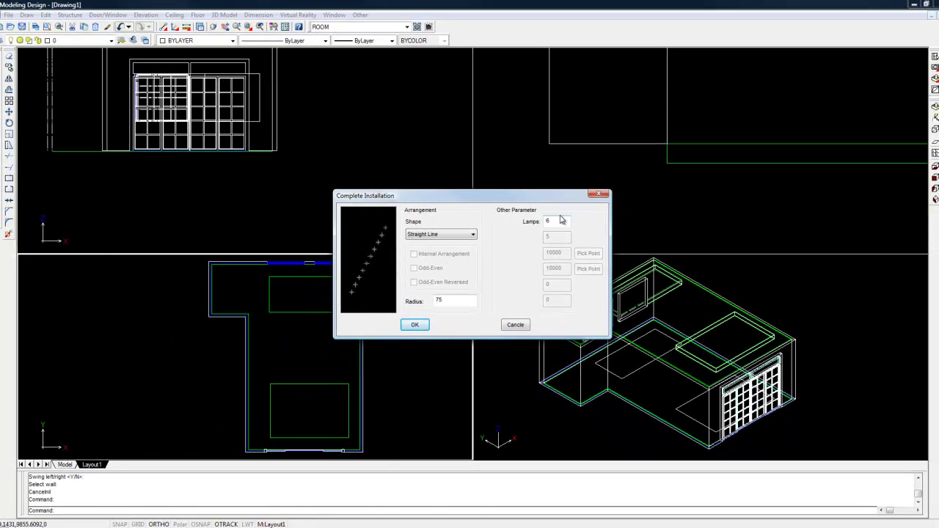
{"action": "key", "text": "alt+Tab"}
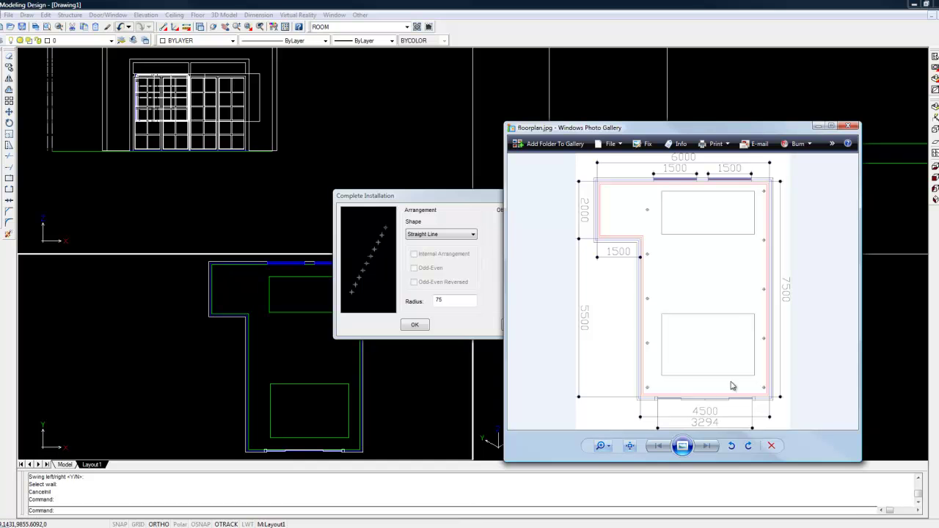
{"action": "left_click", "coordinate": [819, 126]}
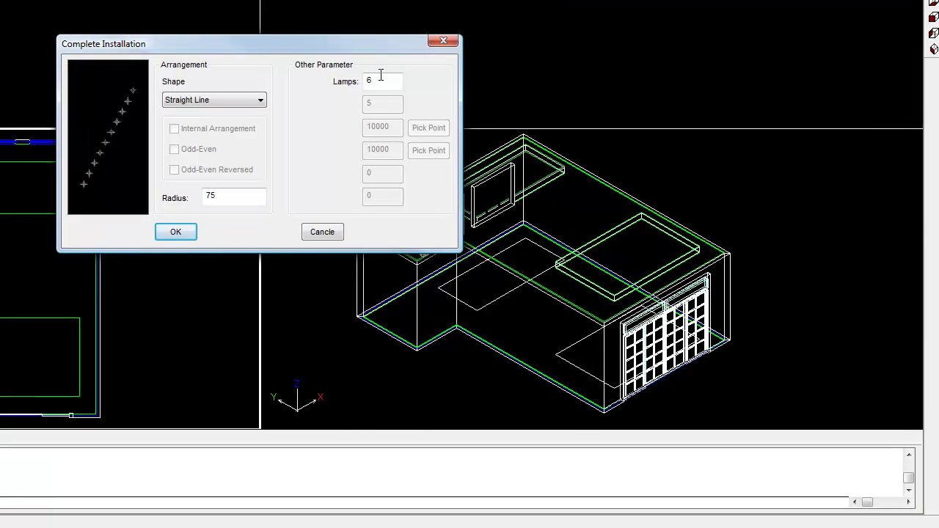
{"action": "left_click_drag", "start_coordinate": [381, 77], "coordinate": [368, 80]}
{"action": "left_click_drag", "start_coordinate": [244, 194], "coordinate": [180, 202]}
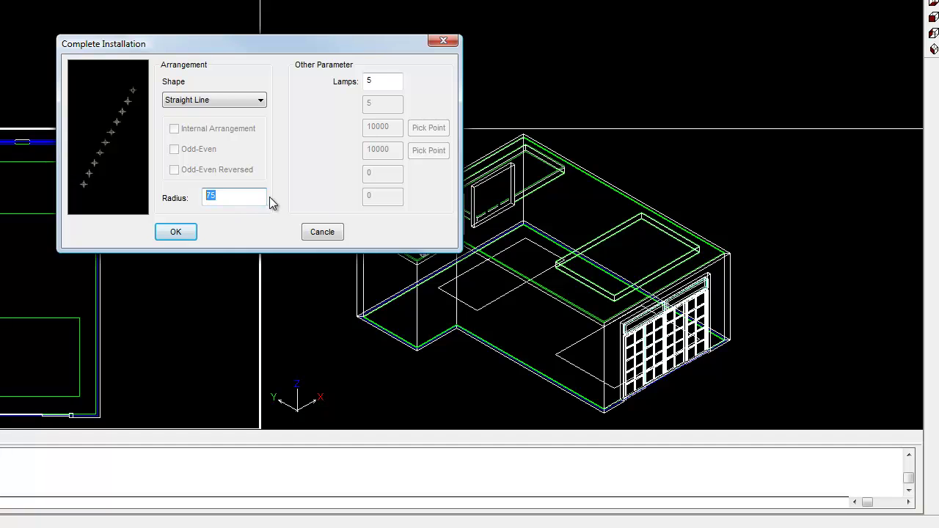
{"action": "type", "text": "50"}
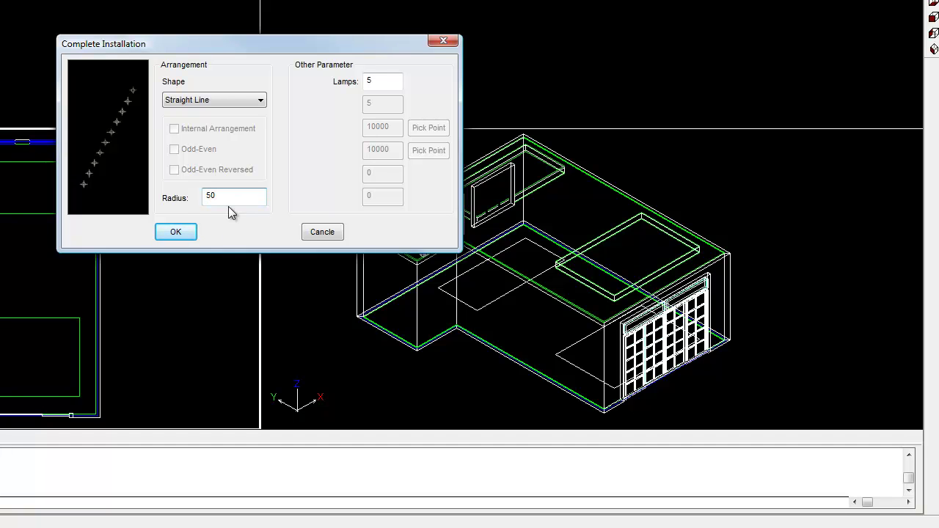
{"action": "left_click", "coordinate": [191, 237]}
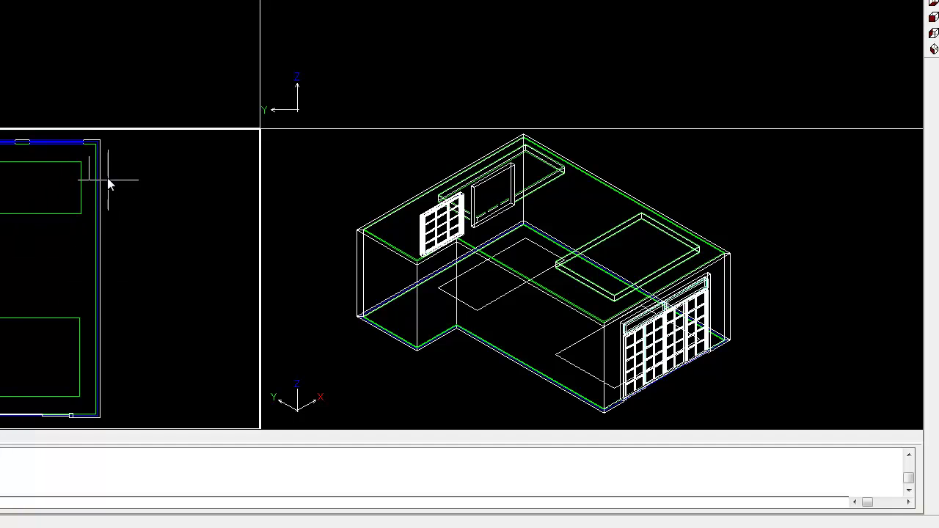
- Draw the light row from the plan's top-right corner down to the bottom corner
{"action": "left_click", "coordinate": [91, 156]}
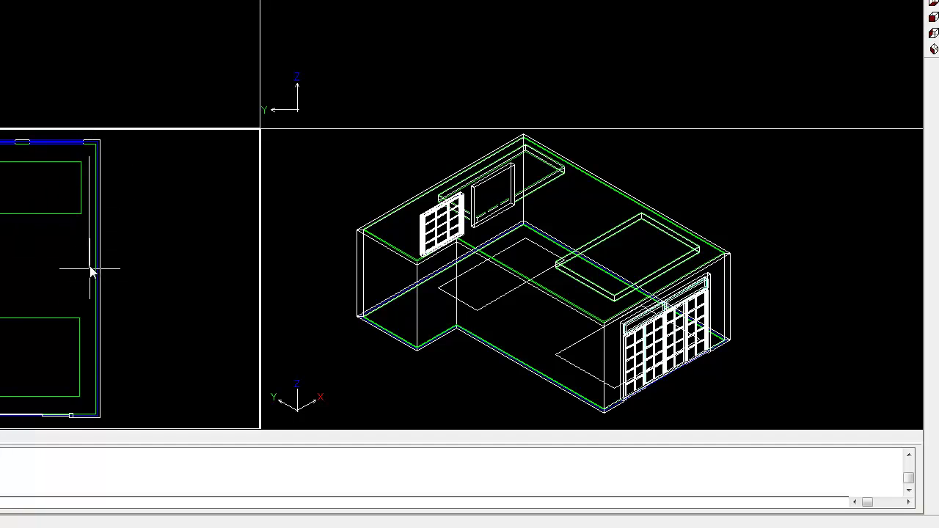
{"action": "left_click", "coordinate": [89, 402]}
{"action": "left_click", "coordinate": [548, 232]}
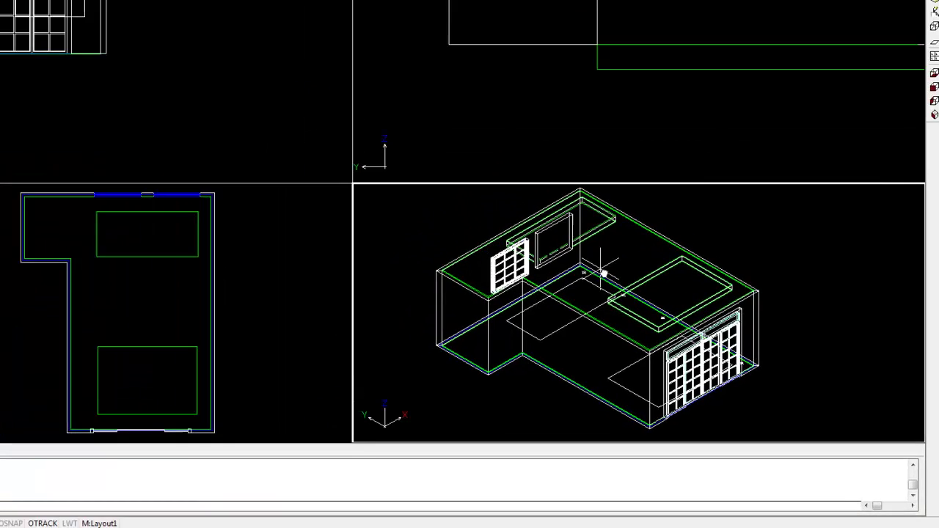
{"action": "scroll", "coordinate": [539, 276], "scroll_direction": "up", "scroll_amount": 5}
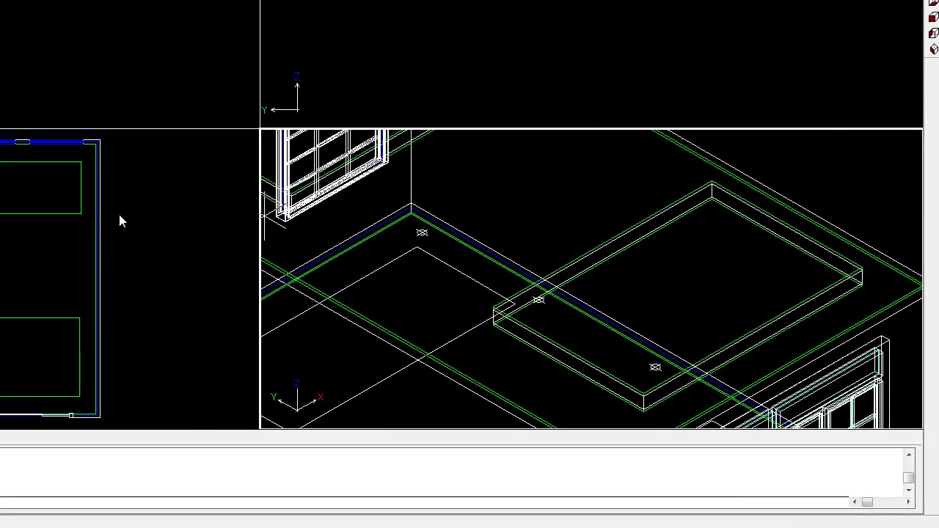
- Convert the light symbols into surface-mounted 3D lamps based on the ceiling slab
{"action": "left_click", "coordinate": [86, 270]}
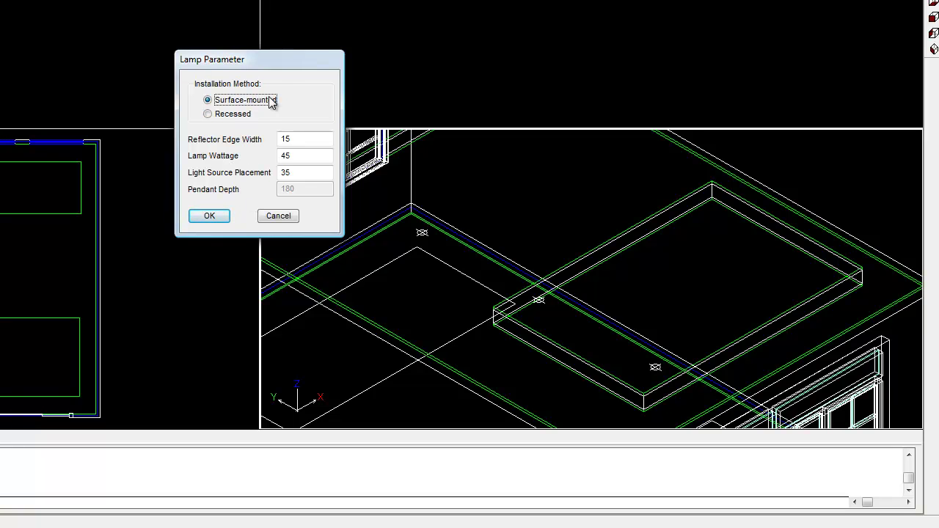
{"action": "left_click", "coordinate": [211, 216]}
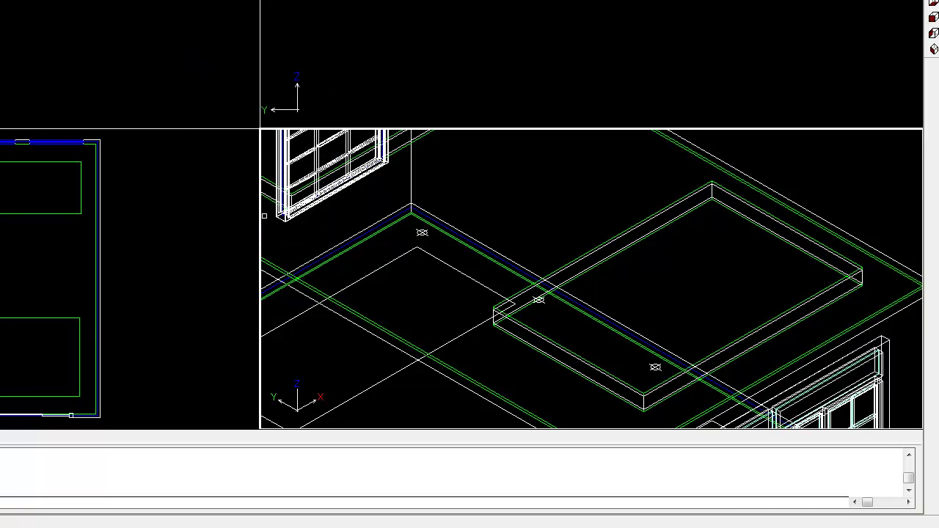
{"action": "left_click", "coordinate": [102, 213]}
{"action": "left_click", "coordinate": [96, 228]}
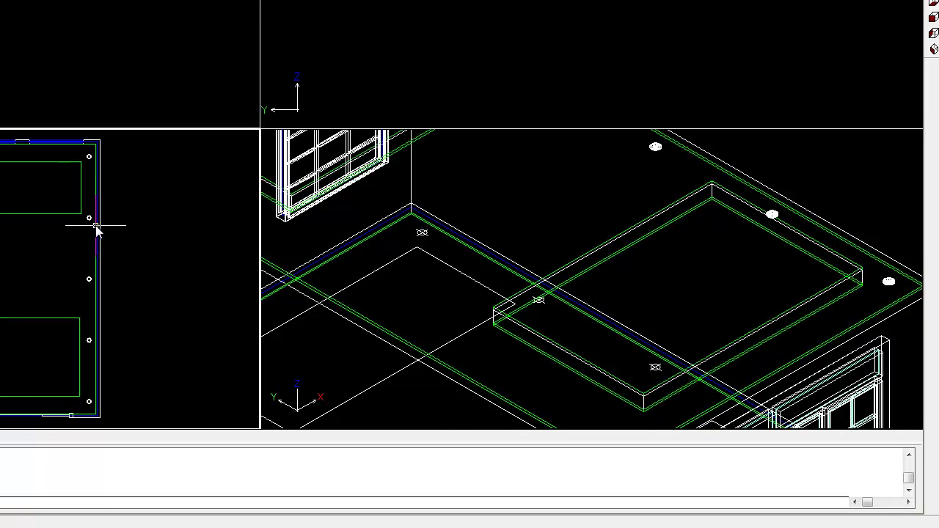
{"action": "scroll", "coordinate": [578, 191], "scroll_direction": "down", "scroll_amount": 3}
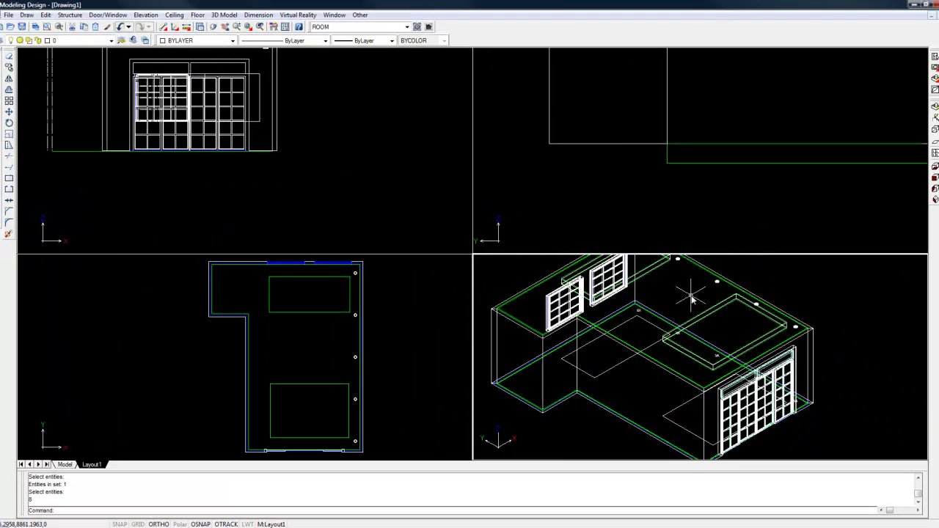
{"action": "scroll", "coordinate": [691, 298], "scroll_direction": "up", "scroll_amount": 4}
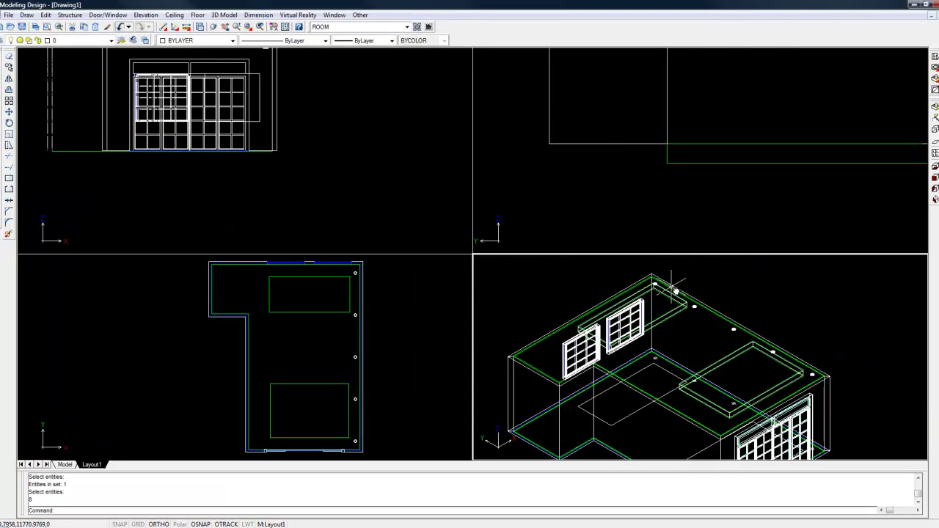
{"action": "scroll", "coordinate": [708, 323], "scroll_direction": "down", "scroll_amount": 3}
{"action": "scroll", "coordinate": [710, 329], "scroll_direction": "up", "scroll_amount": 1}
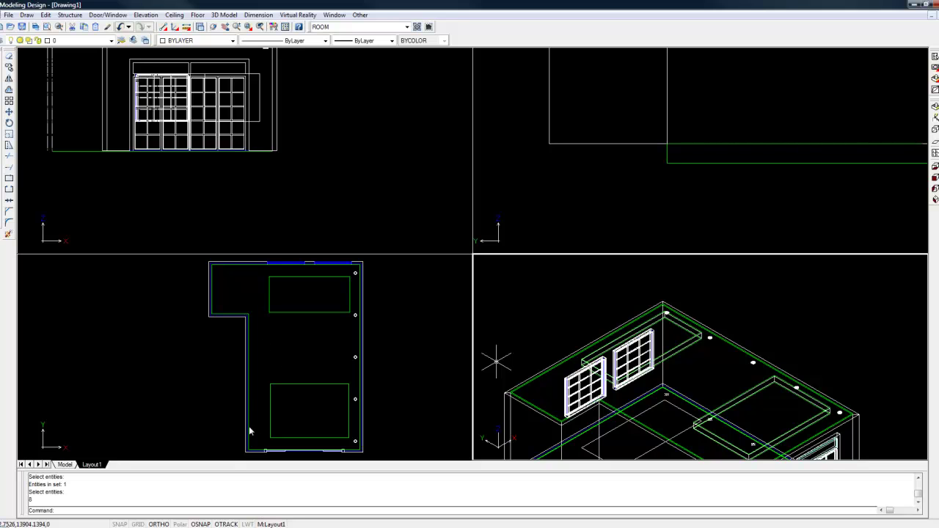
- Create a Straight Line row of light symbols running from the room's top to the bottom wall
{"action": "left_click", "coordinate": [174, 16]}
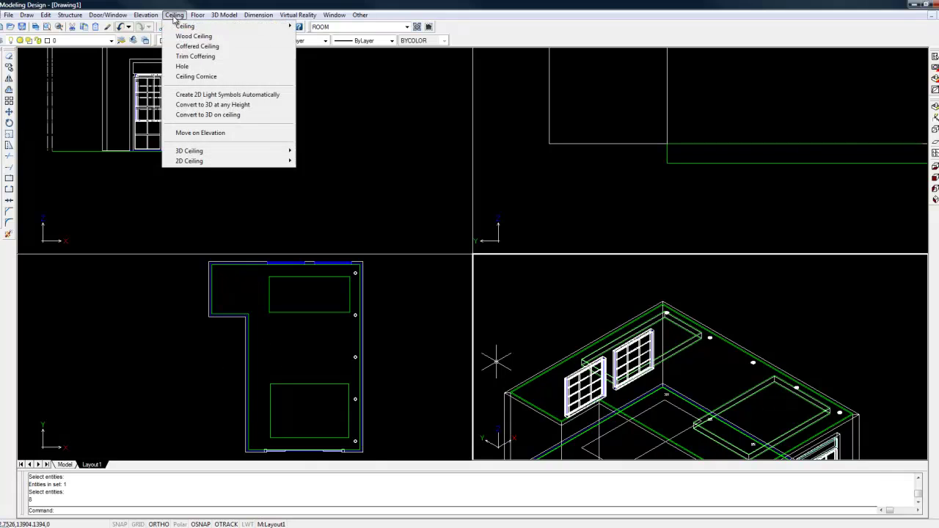
{"action": "left_click", "coordinate": [245, 95]}
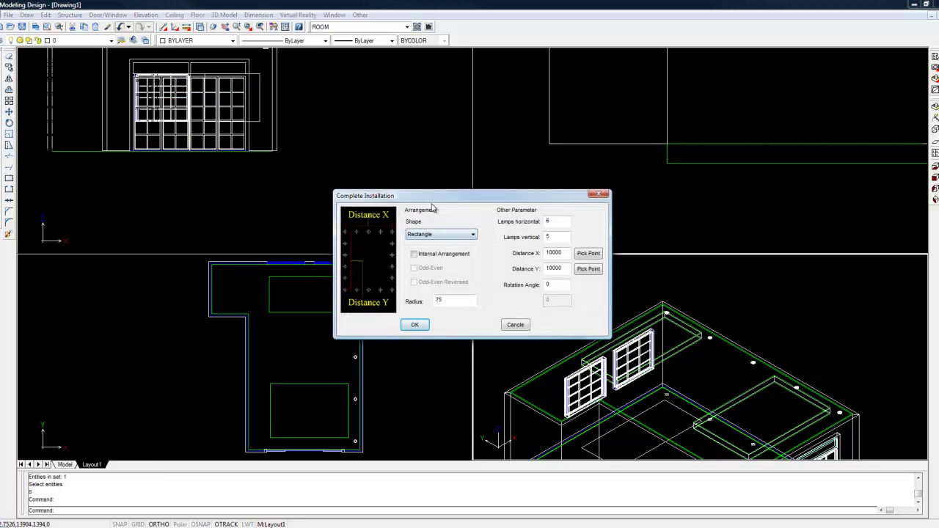
{"action": "left_click", "coordinate": [434, 234]}
{"action": "left_click", "coordinate": [437, 245]}
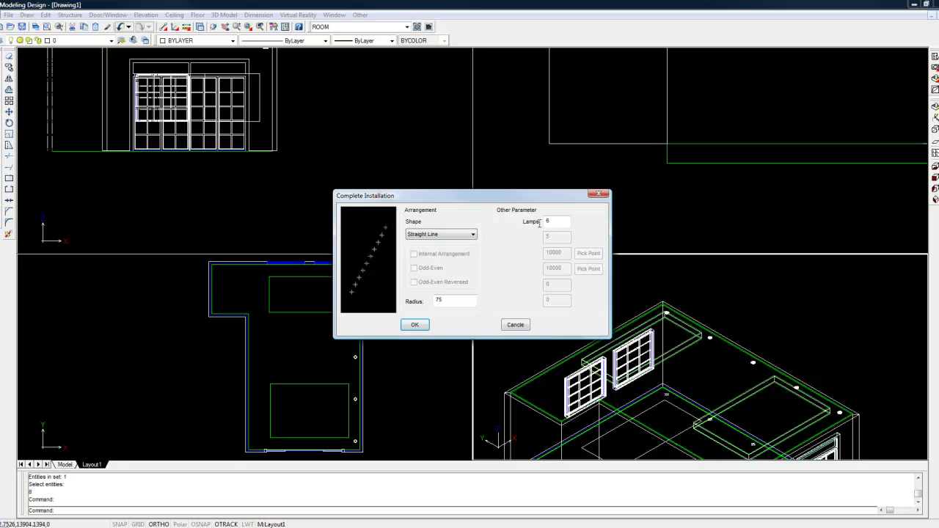
{"action": "double_click", "coordinate": [551, 220]}
{"action": "double_click", "coordinate": [446, 302]}
{"action": "left_click", "coordinate": [414, 326]}
{"action": "left_click", "coordinate": [260, 288]}
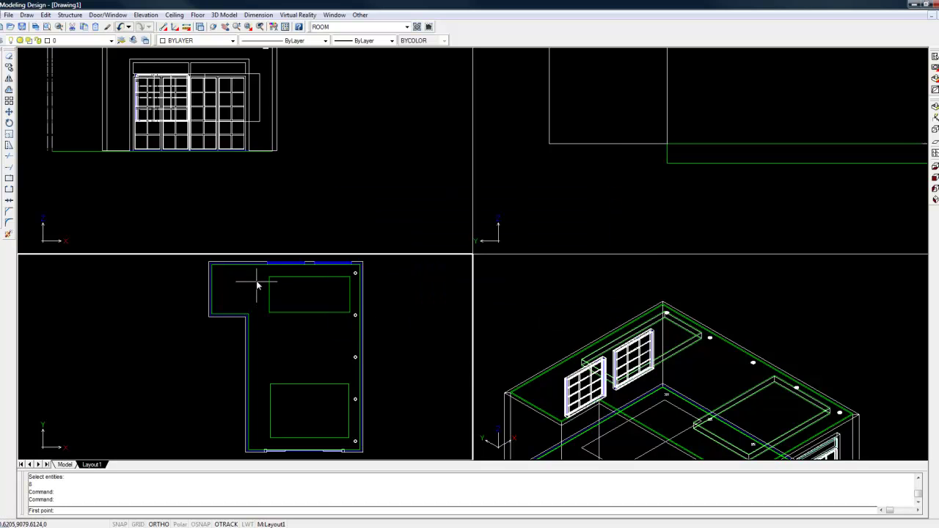
{"action": "left_click", "coordinate": [257, 290]}
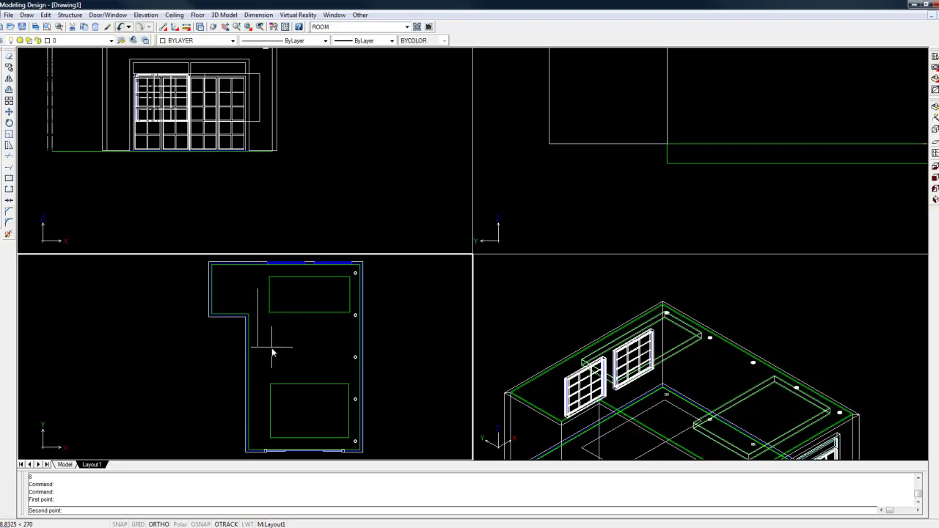
{"action": "left_click", "coordinate": [258, 445]}
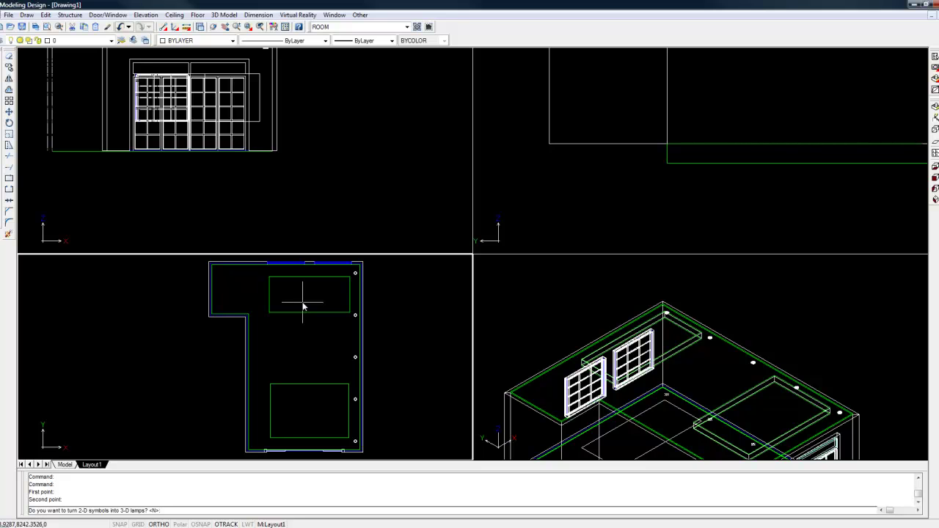
- Turn the new symbols into surface-mounted 3D lamps on the room's ceiling
{"action": "key", "text": "Return"}
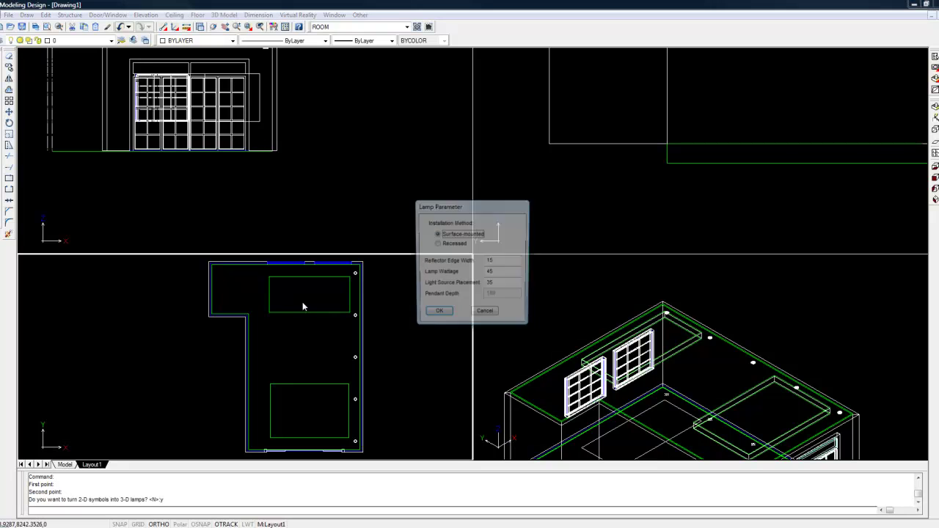
{"action": "left_click_drag", "start_coordinate": [461, 213], "coordinate": [436, 196]}
{"action": "left_click", "coordinate": [413, 297]}
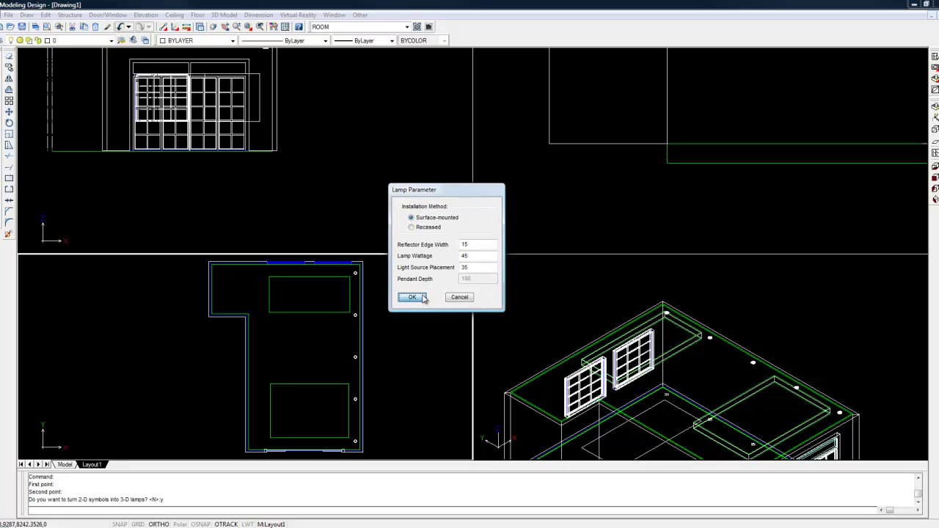
{"action": "left_click", "coordinate": [359, 306]}
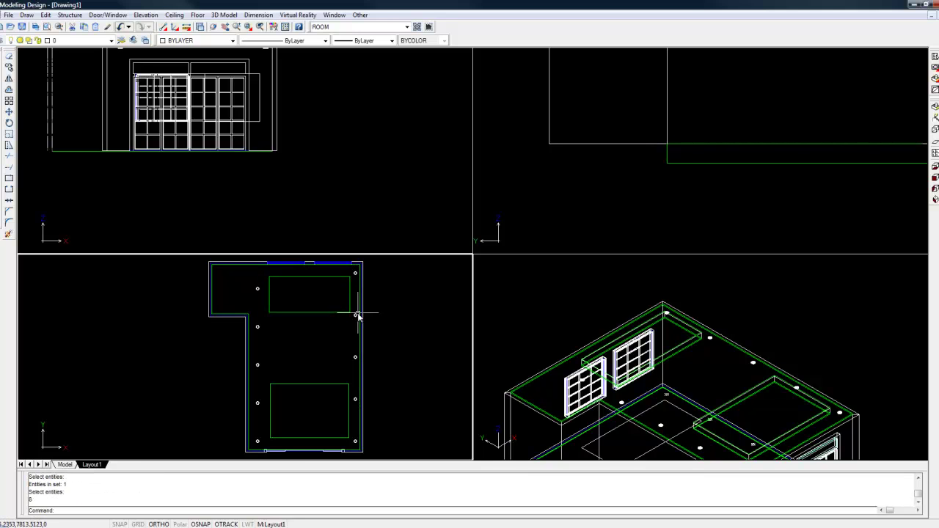
{"action": "right_click", "coordinate": [479, 311]}
{"action": "scroll", "coordinate": [704, 361], "scroll_direction": "down", "scroll_amount": 3}
{"action": "scroll", "coordinate": [663, 389], "scroll_direction": "up", "scroll_amount": 6}
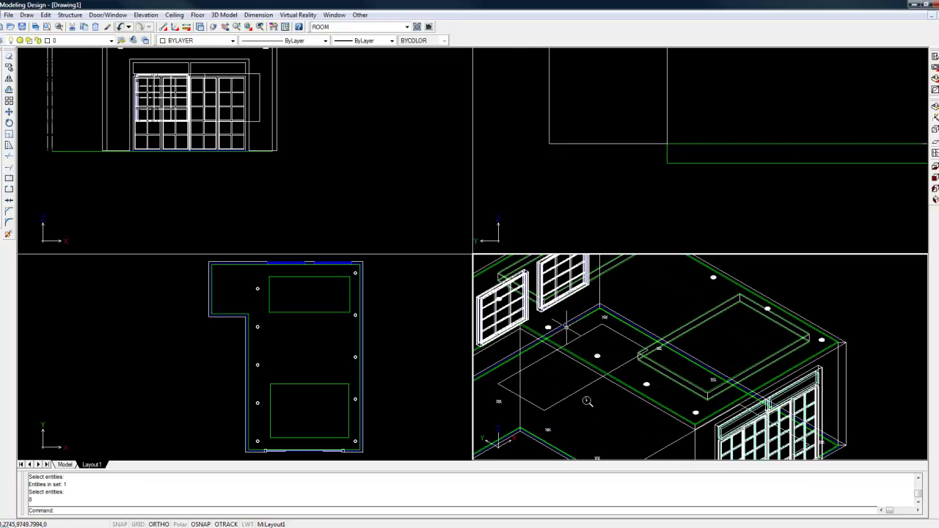
{"action": "scroll", "coordinate": [566, 311], "scroll_direction": "down", "scroll_amount": 3}
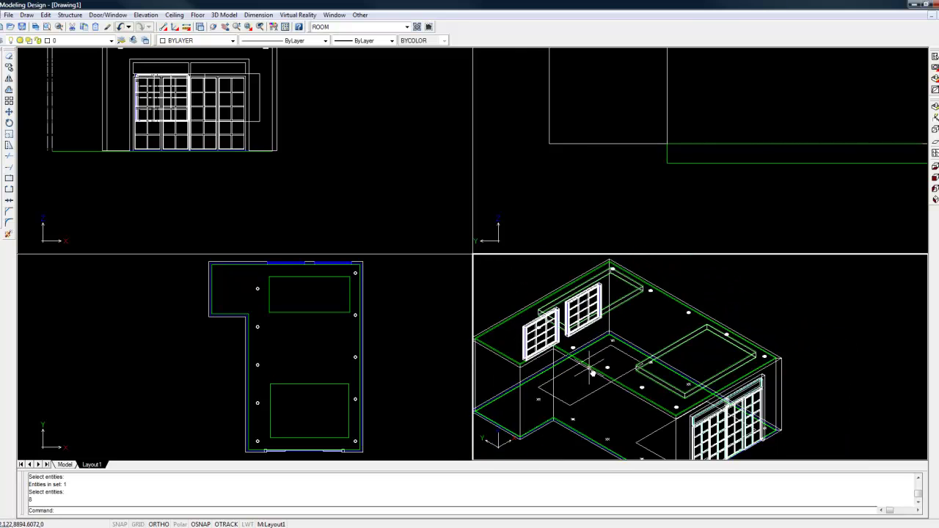
{"action": "scroll", "coordinate": [576, 338], "scroll_direction": "down", "scroll_amount": 3}
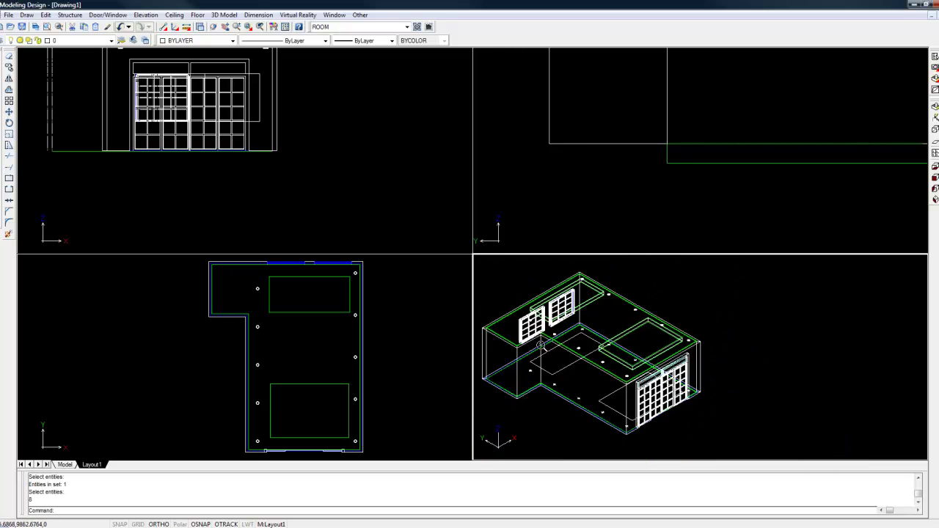
{"action": "middle_click_drag", "start_coordinate": [547, 354], "coordinate": [596, 361]}
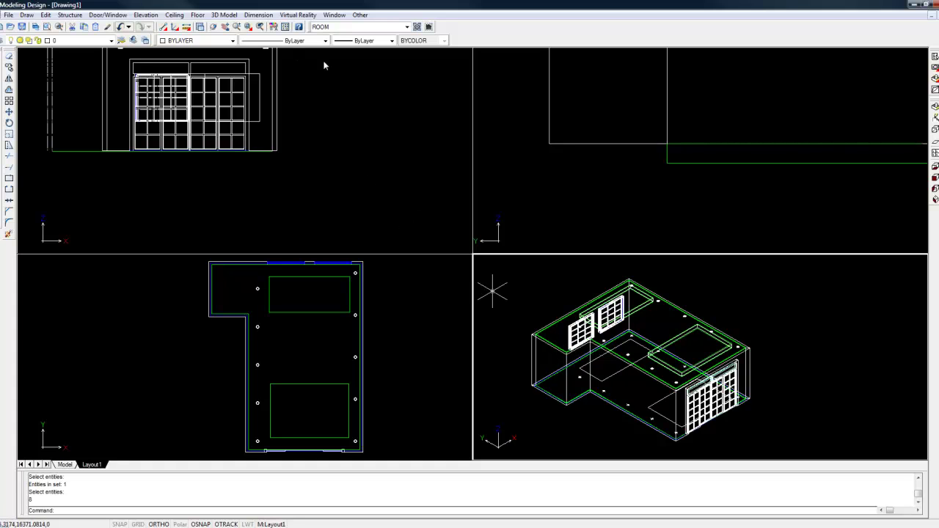
- Launch Virtual Reality Export and window-select the entire room model in the 3D view
{"action": "left_click", "coordinate": [298, 15]}
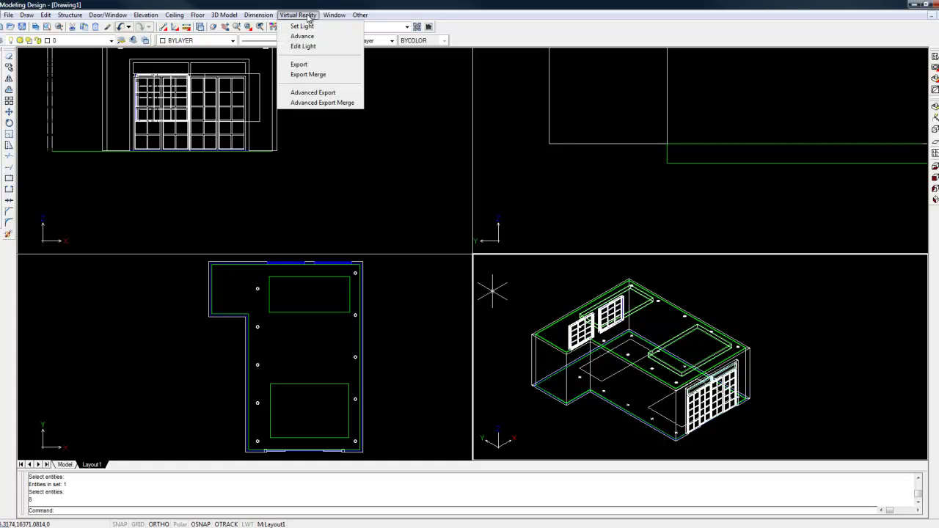
{"action": "left_click", "coordinate": [321, 65]}
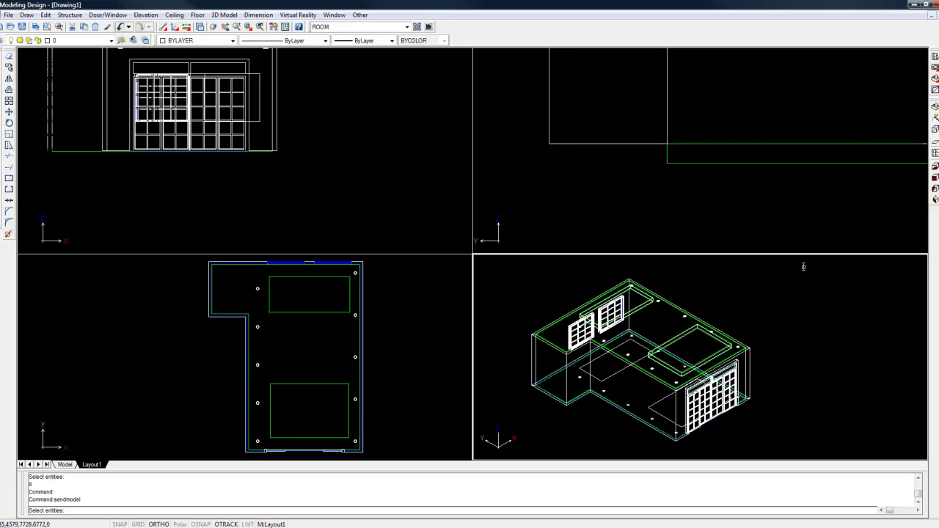
{"action": "left_click_drag", "start_coordinate": [747, 299], "coordinate": [729, 283]}
{"action": "scroll", "coordinate": [767, 289], "scroll_direction": "down", "scroll_amount": 2}
{"action": "scroll", "coordinate": [747, 296], "scroll_direction": "up", "scroll_amount": 4}
{"action": "scroll", "coordinate": [798, 293], "scroll_direction": "down", "scroll_amount": 2}
{"action": "middle_click_drag", "start_coordinate": [729, 283], "coordinate": [759, 297]}
{"action": "left_click", "coordinate": [834, 264]}
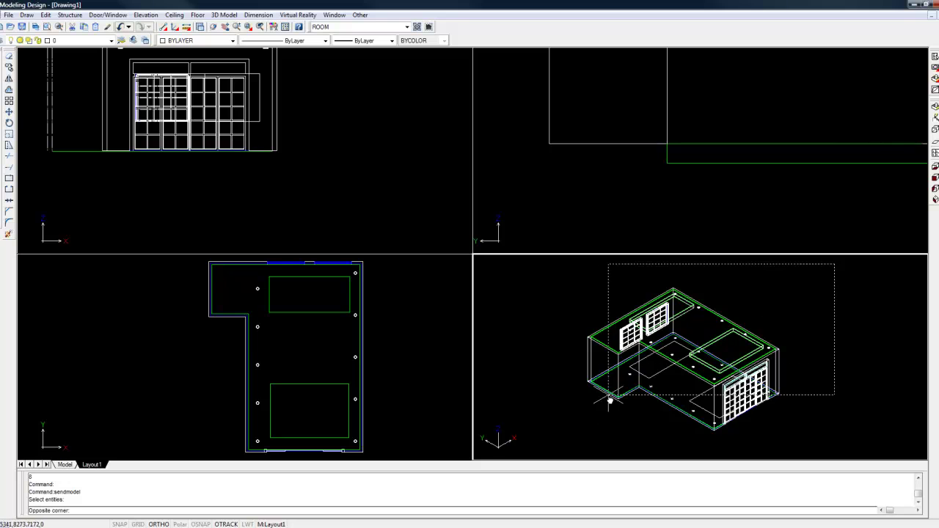
{"action": "left_click", "coordinate": [572, 430]}
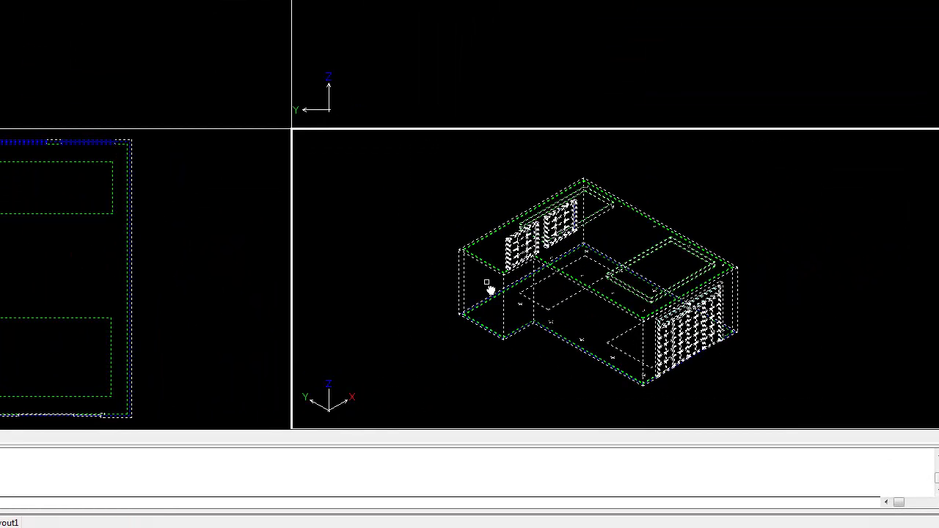
{"action": "key", "text": "Return"}
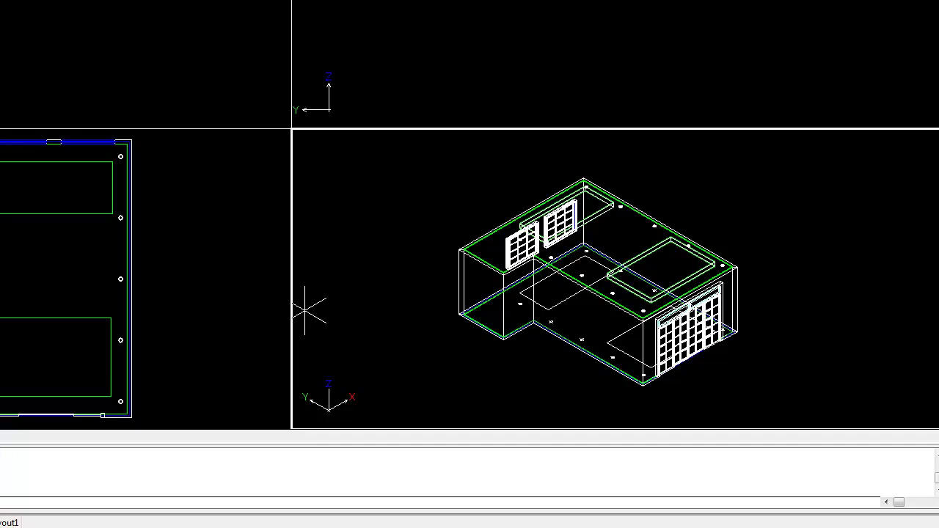
{"action": "left_click", "coordinate": [161, 370]}
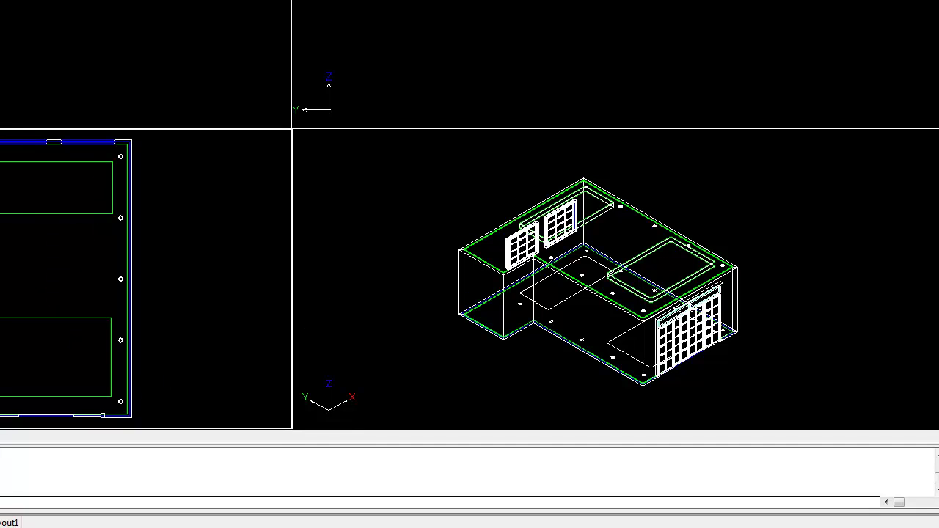